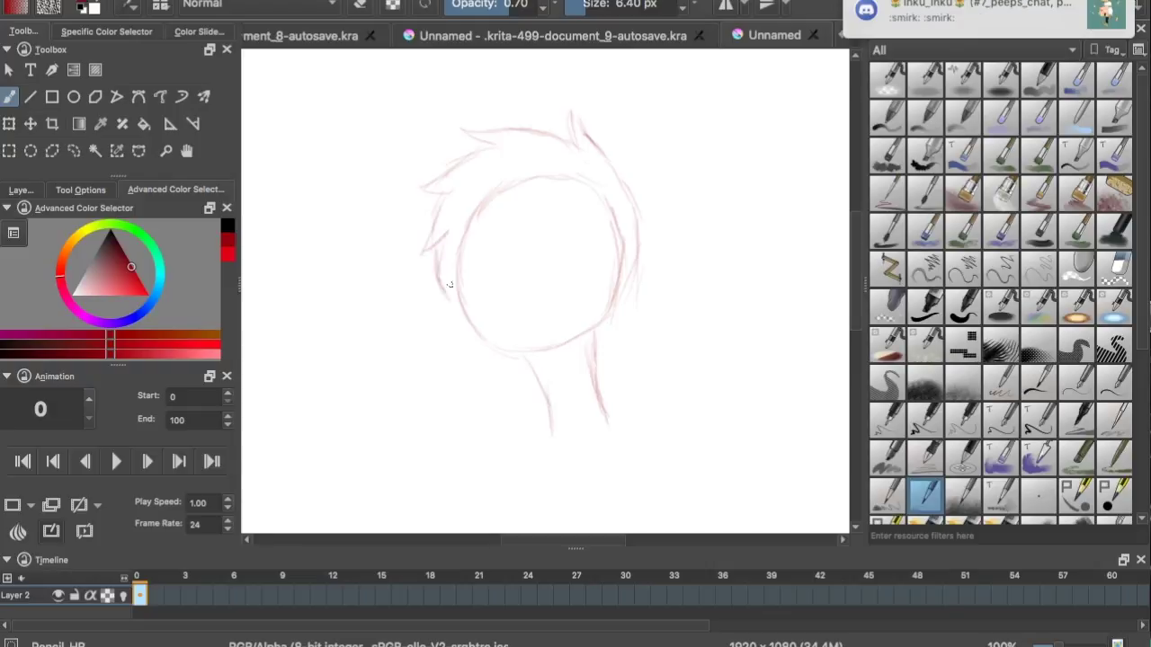
Sketch a jagged fringe across the forehead and rough in the nose and left-hand eye in red pencil.
{"action": "left_click_drag", "start_coordinate": [490, 236], "coordinate": [477, 277]}
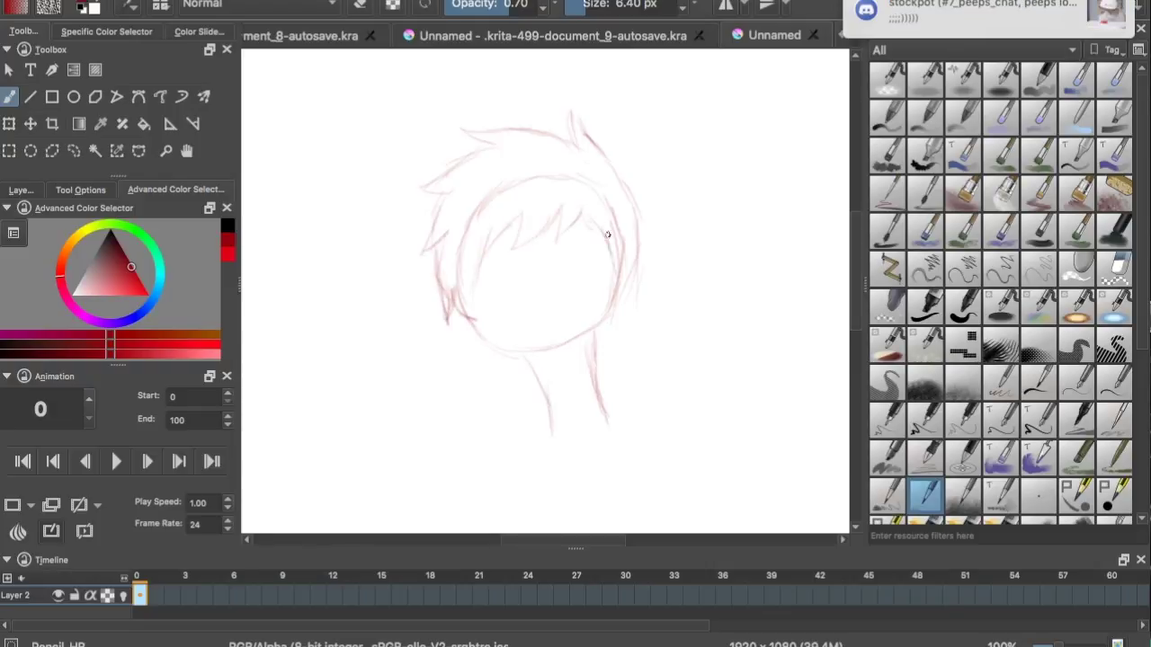
{"action": "left_click_drag", "start_coordinate": [619, 239], "coordinate": [605, 308]}
{"action": "left_click_drag", "start_coordinate": [535, 261], "coordinate": [543, 314]}
{"action": "left_click_drag", "start_coordinate": [537, 284], "coordinate": [553, 317]}
{"action": "left_click_drag", "start_coordinate": [494, 262], "coordinate": [512, 307]}
{"action": "left_click_drag", "start_coordinate": [516, 270], "coordinate": [513, 305]}
Add the right-hand eye and mouth line, and darken the fringe and jawline of the sketch.
{"action": "left_click_drag", "start_coordinate": [1057, 644], "coordinate": [1063, 644]}
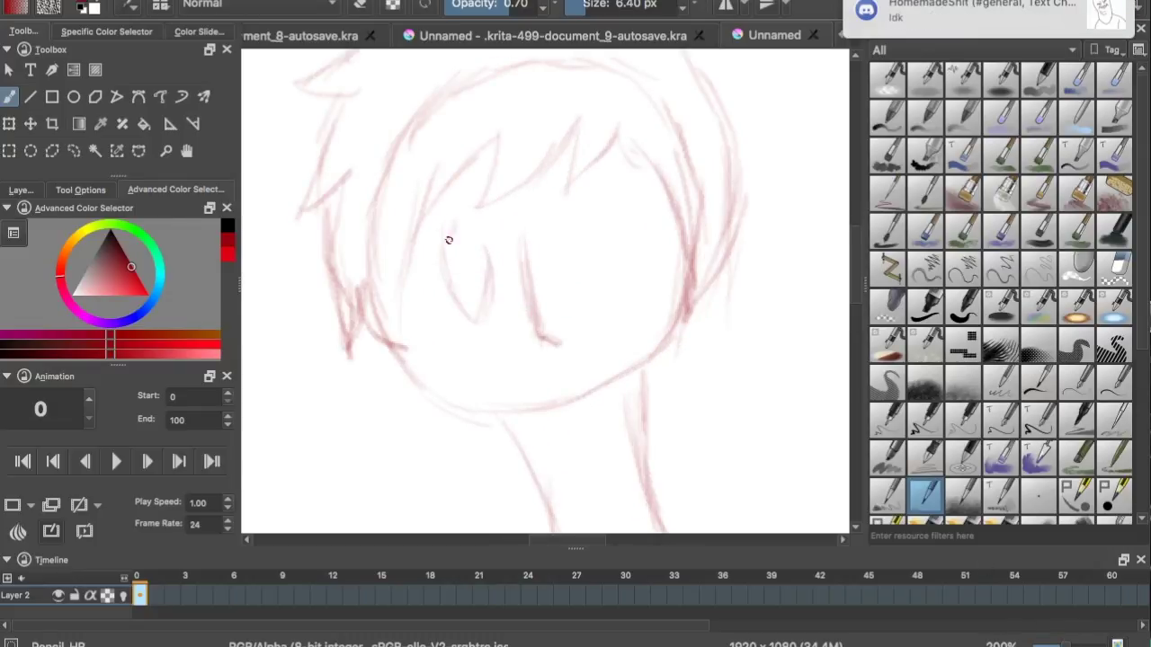
{"action": "mouse_move", "coordinate": [553, 239]}
{"action": "left_mouse_down"}
{"action": "mouse_move", "coordinate": [596, 285]}
{"action": "mouse_move", "coordinate": [578, 206]}
{"action": "left_mouse_up"}
{"action": "left_click_drag", "start_coordinate": [402, 342], "coordinate": [441, 206]}
{"action": "left_click_drag", "start_coordinate": [409, 263], "coordinate": [489, 148]}
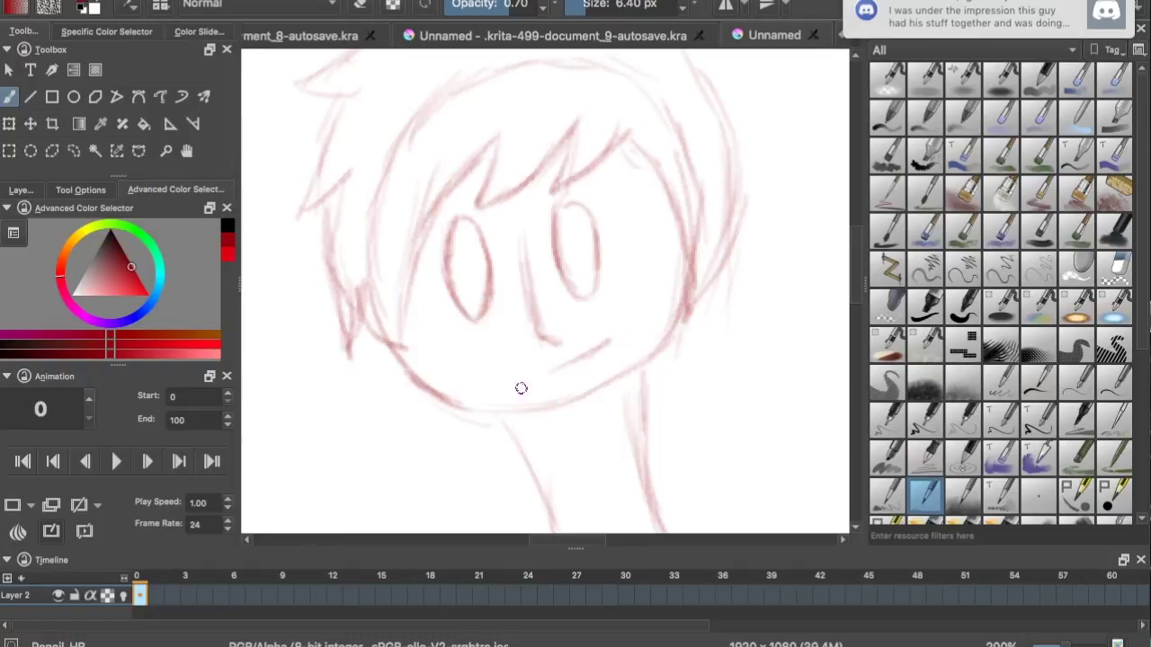
{"action": "left_click_drag", "start_coordinate": [530, 412], "coordinate": [462, 411]}
{"action": "left_click_drag", "start_coordinate": [689, 317], "coordinate": [606, 393]}
Sketch the neck sides, a curved neckline and the shoulder lines beneath the head.
{"action": "left_click_drag", "start_coordinate": [855, 254], "coordinate": [855, 284]}
{"action": "mouse_move", "coordinate": [649, 186]}
{"action": "left_mouse_down"}
{"action": "mouse_move", "coordinate": [655, 313]}
{"action": "mouse_move", "coordinate": [681, 370]}
{"action": "left_mouse_up"}
{"action": "left_click_drag", "start_coordinate": [497, 239], "coordinate": [550, 341]}
{"action": "mouse_move", "coordinate": [601, 406]}
{"action": "left_mouse_down"}
{"action": "mouse_move", "coordinate": [542, 406]}
{"action": "mouse_move", "coordinate": [455, 481]}
{"action": "left_mouse_up"}
{"action": "left_click_drag", "start_coordinate": [788, 378], "coordinate": [668, 384]}
Darken the spiky outer hair contour all around the head with the red pencil.
{"action": "scroll", "coordinate": [856, 238], "scroll_direction": "up", "scroll_amount": 5}
{"action": "left_click_drag", "start_coordinate": [856, 238], "coordinate": [857, 226]}
{"action": "mouse_move", "coordinate": [602, 164]}
{"action": "left_mouse_down"}
{"action": "mouse_move", "coordinate": [634, 147]}
{"action": "mouse_move", "coordinate": [442, 138]}
{"action": "mouse_move", "coordinate": [441, 162]}
{"action": "left_mouse_up"}
{"action": "left_click_drag", "start_coordinate": [440, 162], "coordinate": [297, 251]}
{"action": "mouse_move", "coordinate": [298, 251]}
{"action": "left_mouse_down"}
{"action": "mouse_move", "coordinate": [361, 253]}
{"action": "mouse_move", "coordinate": [302, 406]}
{"action": "left_mouse_up"}
{"action": "scroll", "coordinate": [860, 243], "scroll_direction": "down", "scroll_amount": 3}
{"action": "mouse_move", "coordinate": [329, 233]}
{"action": "left_mouse_down"}
{"action": "mouse_move", "coordinate": [347, 386]}
{"action": "mouse_move", "coordinate": [490, 192]}
{"action": "left_mouse_up"}
{"action": "scroll", "coordinate": [809, 184], "scroll_direction": "up", "scroll_amount": 2}
{"action": "mouse_move", "coordinate": [638, 117]}
{"action": "left_mouse_down"}
{"action": "mouse_move", "coordinate": [734, 275]}
{"action": "mouse_move", "coordinate": [745, 317]}
{"action": "left_mouse_up"}
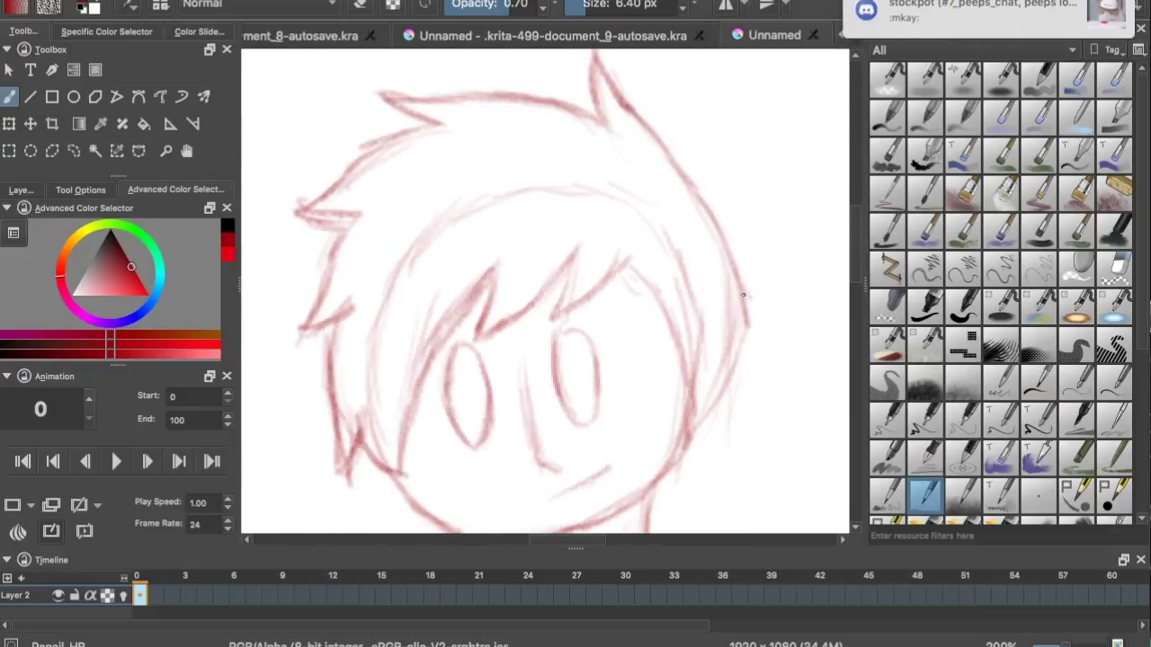
{"action": "mouse_move", "coordinate": [742, 367]}
{"action": "left_mouse_down"}
{"action": "mouse_move", "coordinate": [717, 427]}
{"action": "mouse_move", "coordinate": [682, 460]}
{"action": "left_mouse_up"}
{"action": "mouse_move", "coordinate": [855, 224]}
{"action": "left_mouse_down"}
{"action": "mouse_move", "coordinate": [855, 260]}
{"action": "mouse_move", "coordinate": [855, 228]}
{"action": "left_mouse_up"}
{"action": "left_click", "coordinate": [109, 231]}
{"action": "left_click", "coordinate": [962, 306]}
{"action": "left_click_drag", "start_coordinate": [597, 79], "coordinate": [655, 162]}
{"action": "left_click", "coordinate": [1001, 269]}
{"action": "left_click", "coordinate": [1076, 268]}
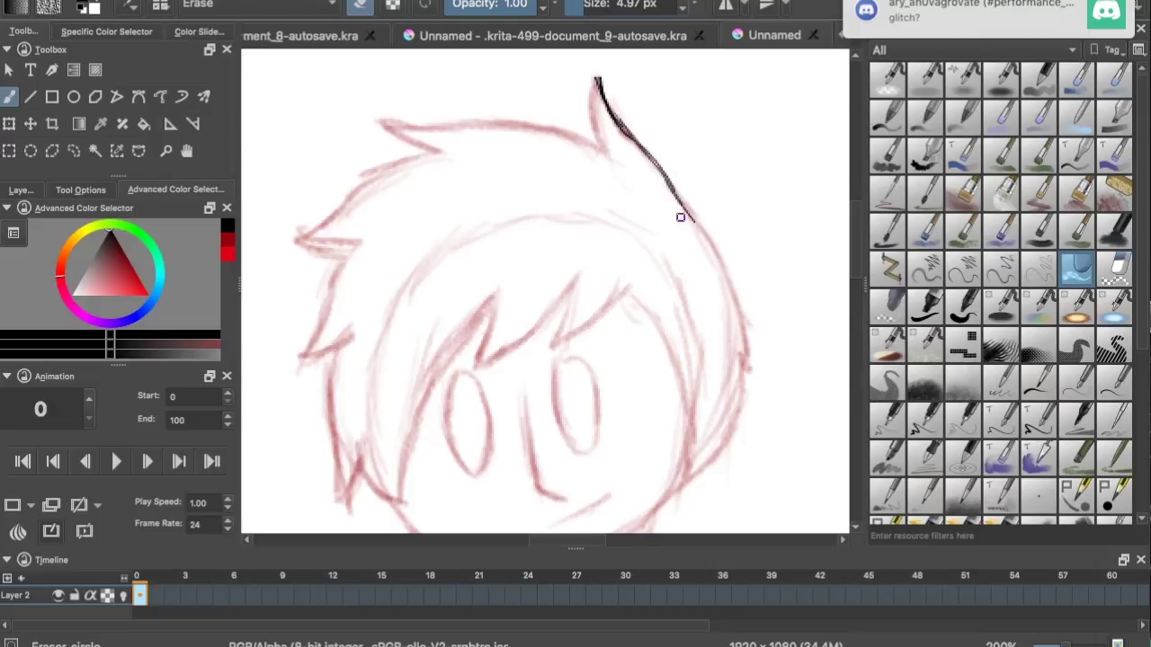
{"action": "left_click_drag", "start_coordinate": [597, 81], "coordinate": [667, 192]}
Redraw the erased hair line from the top spike in red pencil, ending in a small tuft, and switch to Layer 4.
{"action": "left_click", "coordinate": [926, 493]}
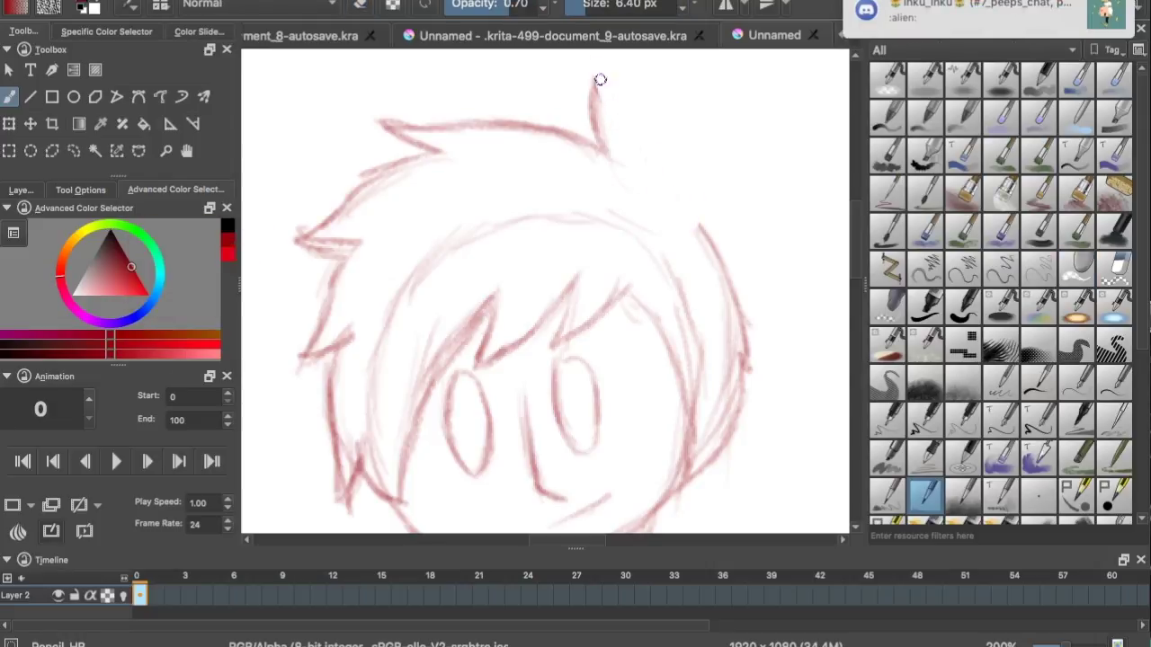
{"action": "mouse_move", "coordinate": [597, 79]}
{"action": "left_mouse_down"}
{"action": "mouse_move", "coordinate": [680, 201]}
{"action": "mouse_move", "coordinate": [726, 241]}
{"action": "left_mouse_up"}
{"action": "left_click", "coordinate": [20, 189]}
{"action": "double_click", "coordinate": [83, 271]}
Set up black inking with the Fill_circle brush at 0.71 px and clear the test stroke.
{"action": "left_click", "coordinate": [965, 307]}
{"action": "left_click_drag", "start_coordinate": [597, 5], "coordinate": [588, 5]}
{"action": "mouse_move", "coordinate": [596, 81]}
{"action": "left_mouse_down"}
{"action": "mouse_move", "coordinate": [632, 135]}
{"action": "mouse_move", "coordinate": [600, 84]}
{"action": "mouse_move", "coordinate": [608, 105]}
{"action": "left_mouse_up"}
{"action": "left_click", "coordinate": [175, 190]}
{"action": "left_click", "coordinate": [225, 241]}
{"action": "left_click", "coordinate": [1077, 271]}
{"action": "left_click", "coordinate": [584, 5]}
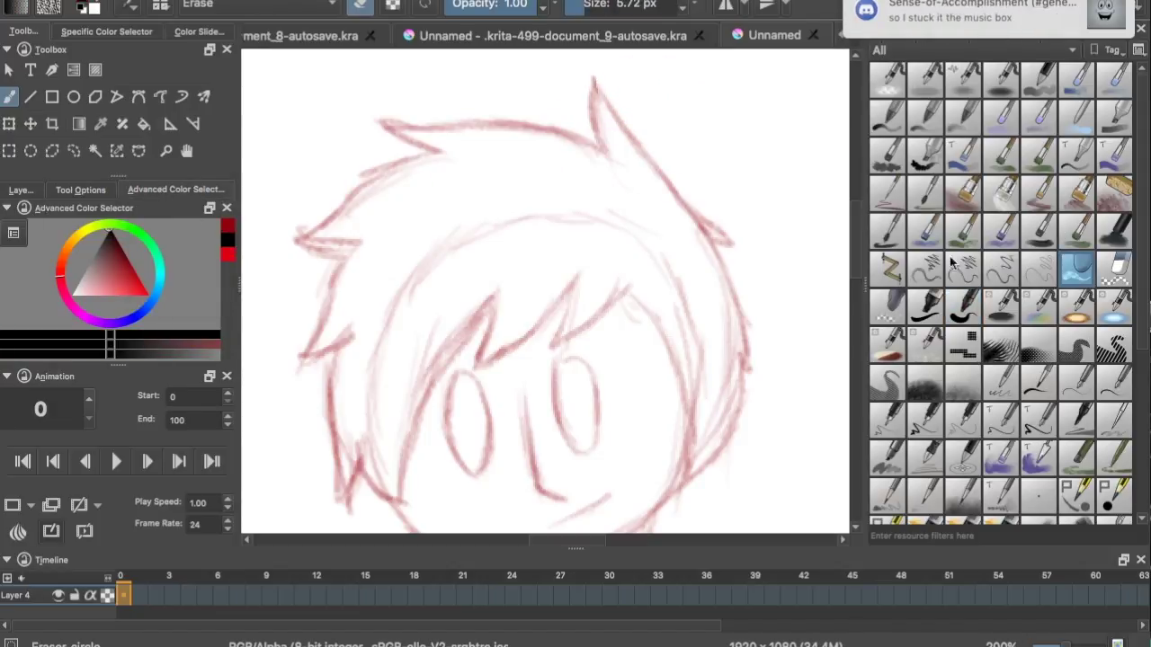
{"action": "left_click", "coordinate": [962, 306]}
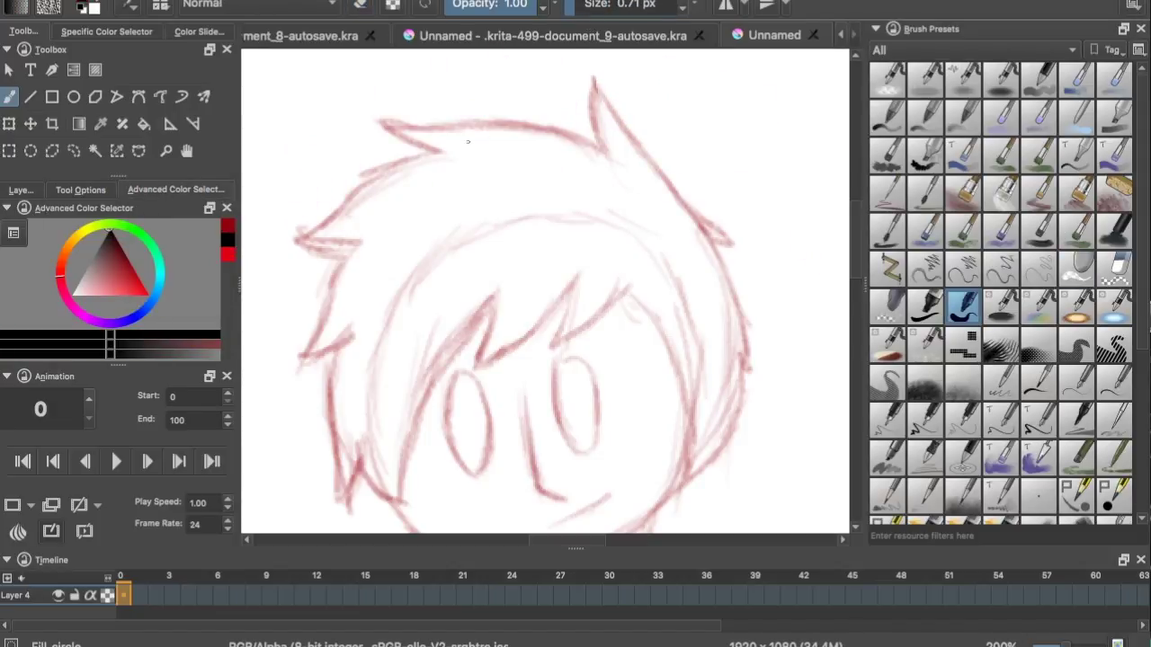
Ink the outer hair contour from the top spike down the right side to the jaw, adding small pointed tufts.
{"action": "left_click_drag", "start_coordinate": [593, 81], "coordinate": [662, 166]}
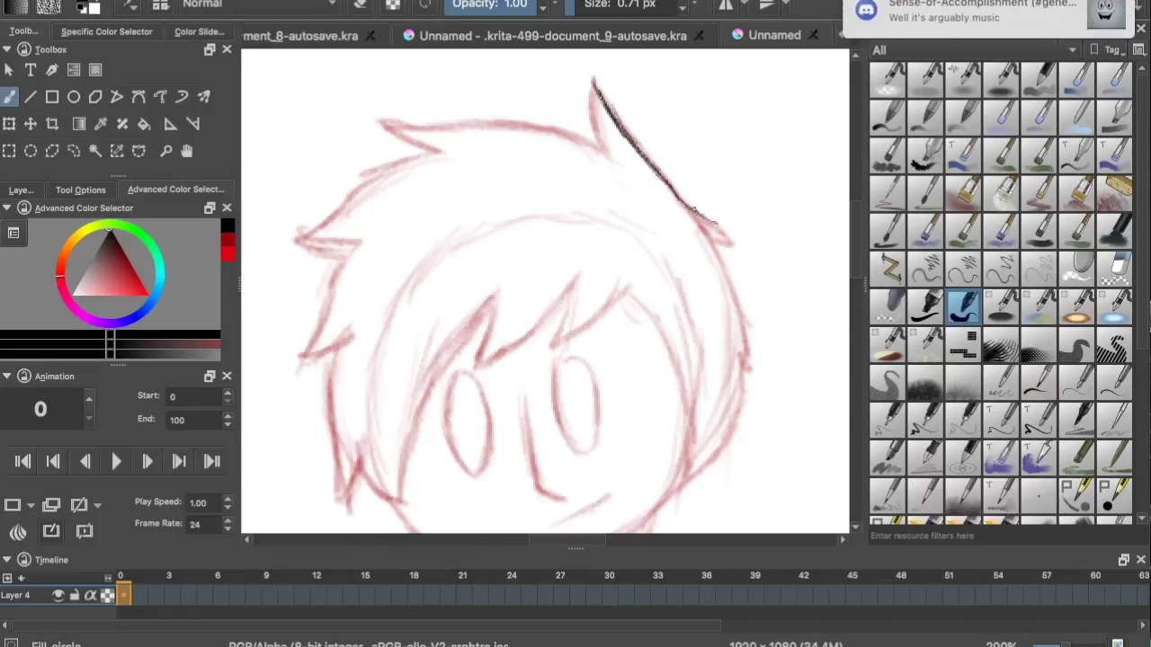
{"action": "left_click_drag", "start_coordinate": [717, 239], "coordinate": [699, 223]}
{"action": "left_click_drag", "start_coordinate": [592, 79], "coordinate": [592, 114]}
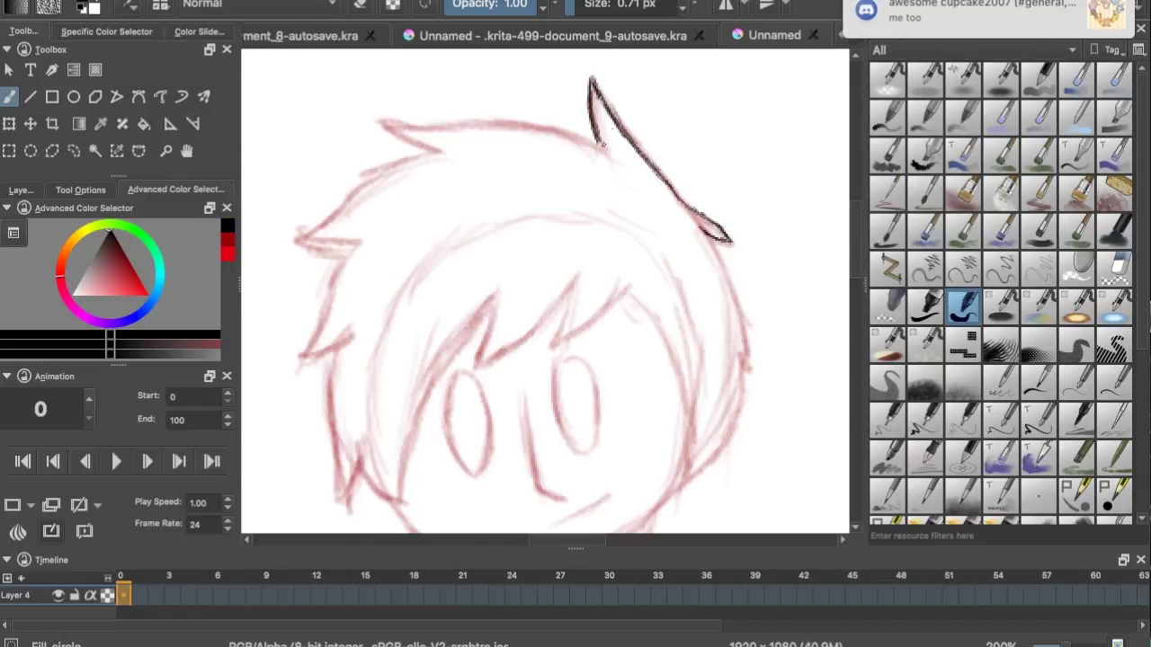
{"action": "scroll", "coordinate": [545, 291], "scroll_direction": "down", "scroll_amount": 2}
{"action": "left_click_drag", "start_coordinate": [735, 219], "coordinate": [757, 293]}
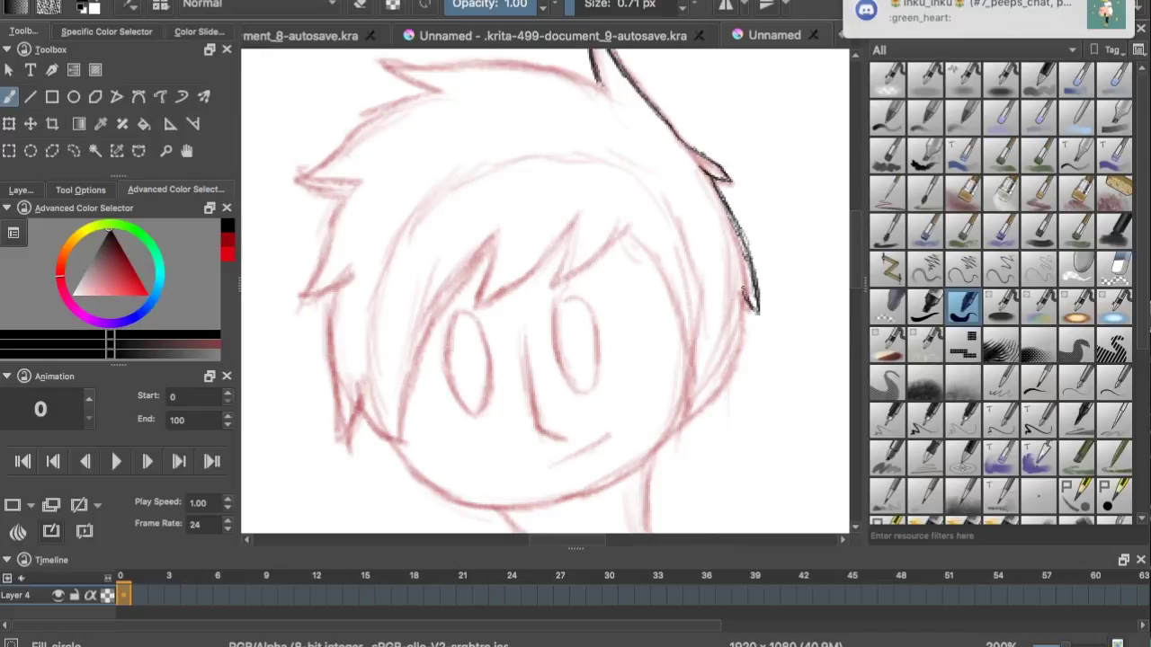
{"action": "scroll", "coordinate": [751, 308], "scroll_direction": "down", "scroll_amount": 3}
{"action": "mouse_move", "coordinate": [746, 216]}
{"action": "left_mouse_down"}
{"action": "mouse_move", "coordinate": [718, 328]}
{"action": "mouse_move", "coordinate": [691, 342]}
{"action": "left_mouse_up"}
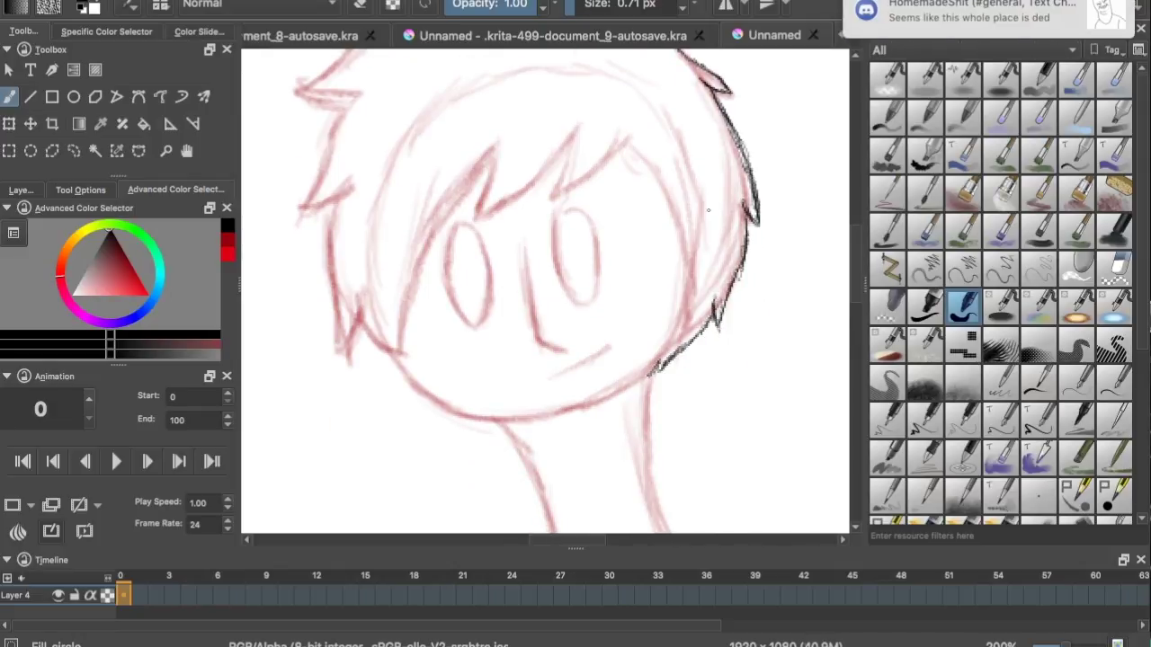
Ink the inner hair edge and cheek along the right side of the face, enlarging the brush to 2.64 px for the cheek.
{"action": "left_click_drag", "start_coordinate": [626, 143], "coordinate": [652, 174]}
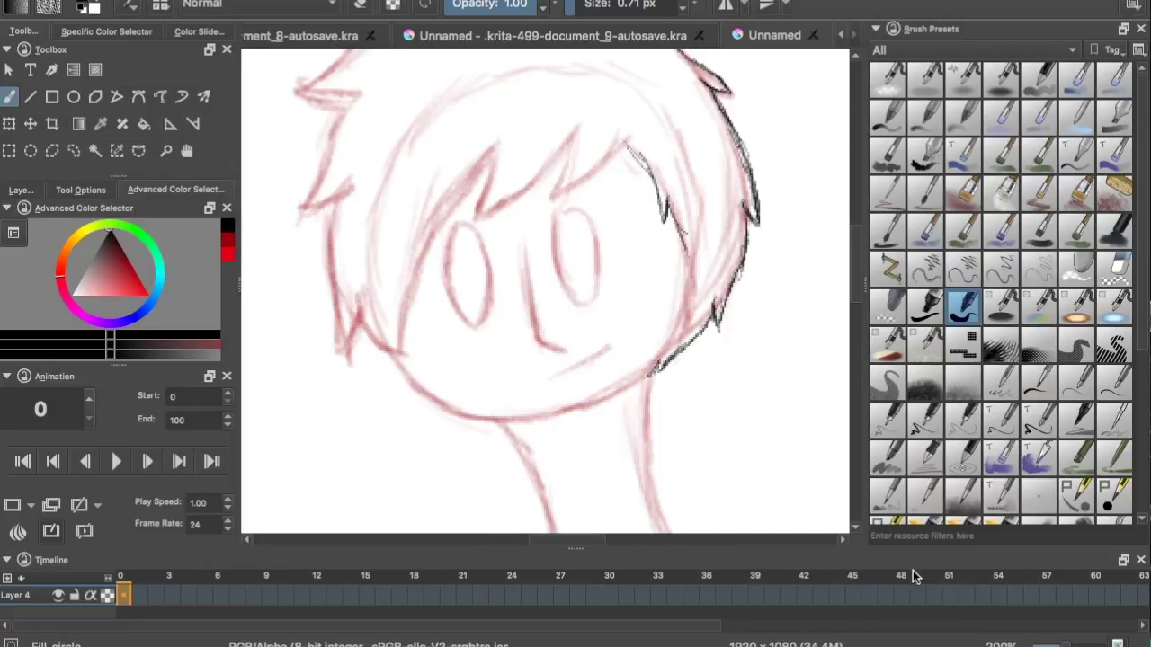
{"action": "scroll", "coordinate": [342, 236], "scroll_direction": "down", "scroll_amount": 4}
{"action": "scroll", "coordinate": [355, 238], "scroll_direction": "up", "scroll_amount": 5}
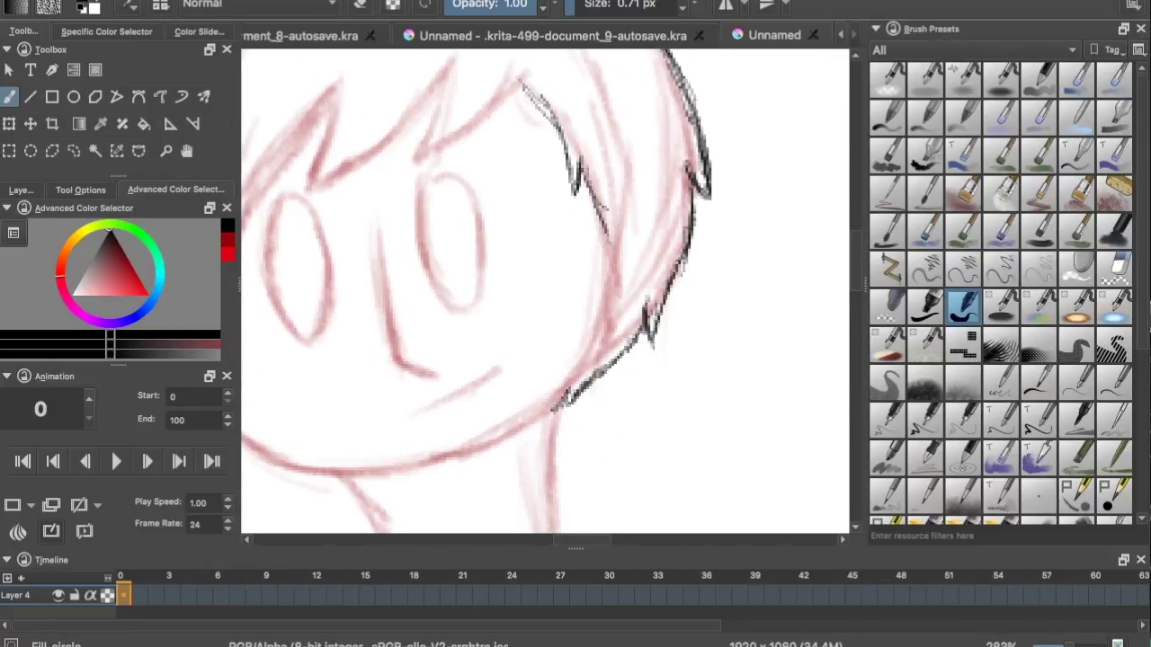
{"action": "left_click", "coordinate": [575, 7]}
{"action": "mouse_move", "coordinate": [608, 260]}
{"action": "left_mouse_down"}
{"action": "mouse_move", "coordinate": [597, 336]}
{"action": "mouse_move", "coordinate": [576, 363]}
{"action": "left_mouse_up"}
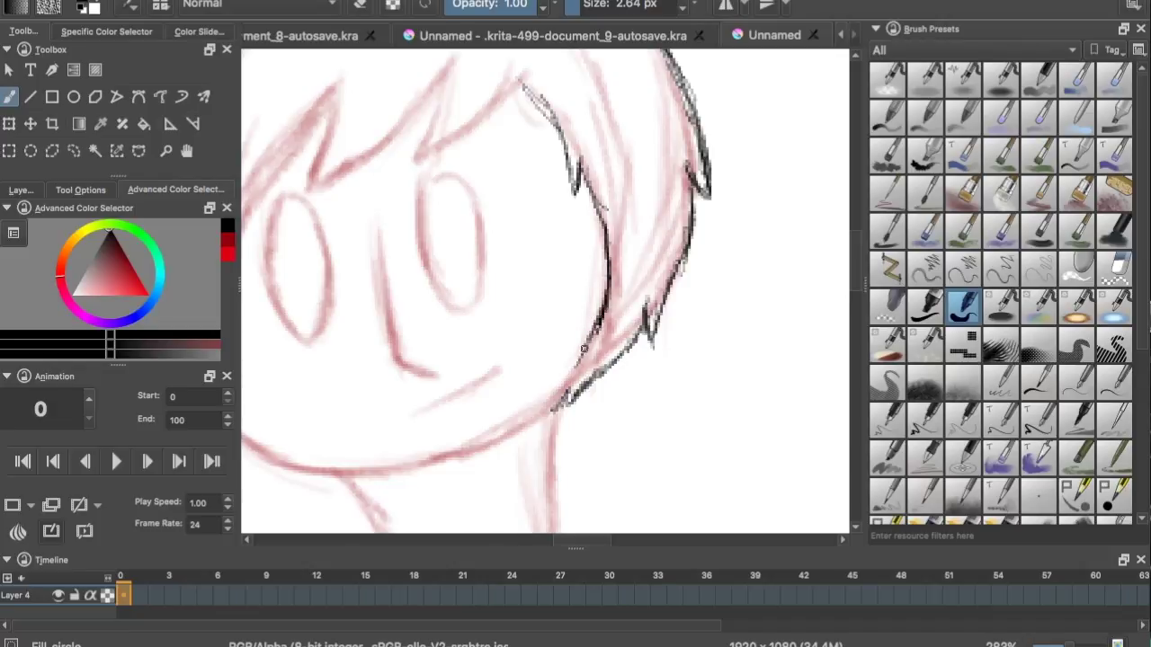
Ink the zigzag fringe across the forehead and the long strand down the left side of the face.
{"action": "scroll", "coordinate": [677, 168], "scroll_direction": "left", "scroll_amount": 3}
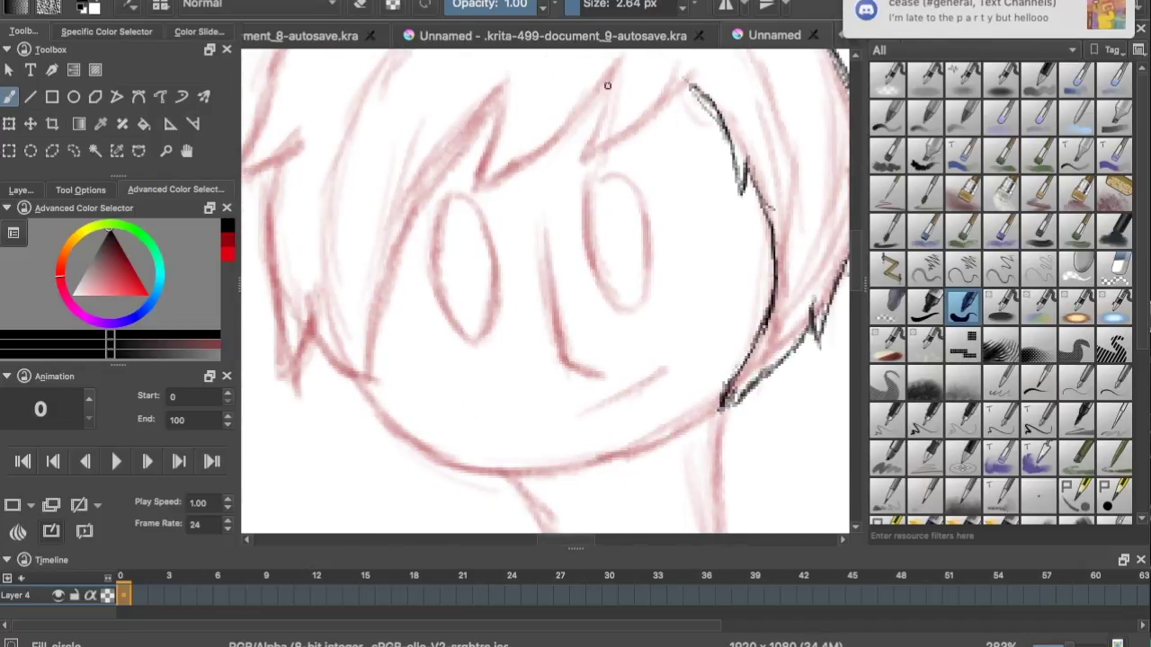
{"action": "left_click_drag", "start_coordinate": [688, 82], "coordinate": [608, 153]}
{"action": "left_click_drag", "start_coordinate": [611, 70], "coordinate": [492, 187]}
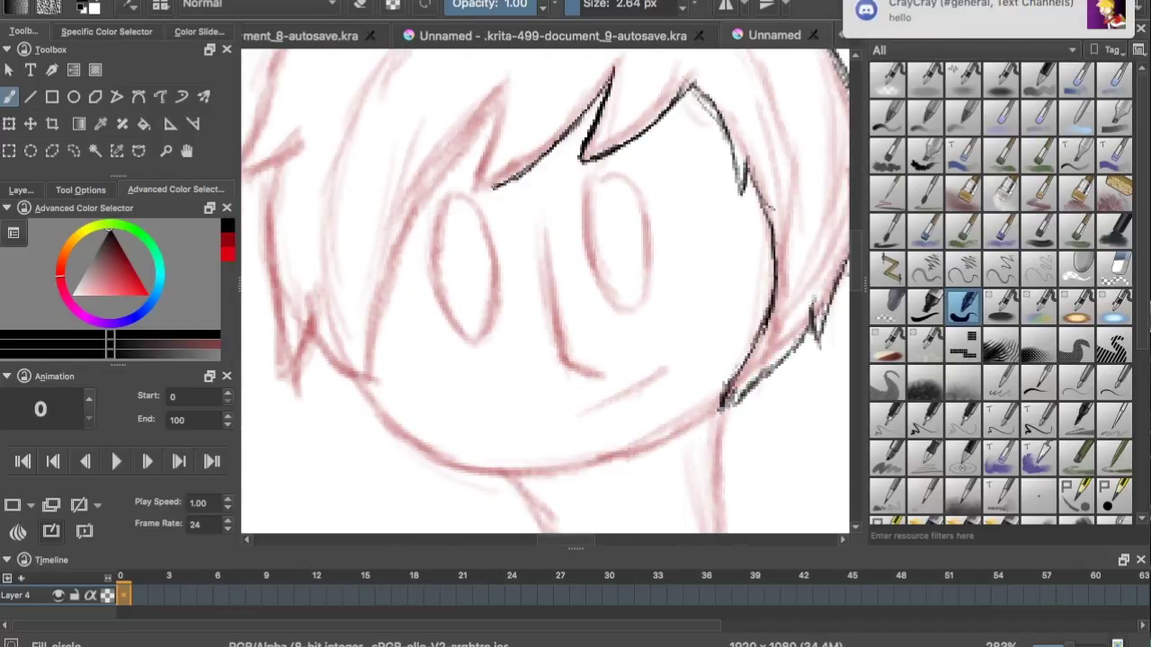
{"action": "left_click_drag", "start_coordinate": [495, 99], "coordinate": [482, 178]}
{"action": "mouse_move", "coordinate": [496, 99]}
{"action": "left_mouse_down"}
{"action": "mouse_move", "coordinate": [429, 181]}
{"action": "mouse_move", "coordinate": [371, 330]}
{"action": "left_mouse_up"}
{"action": "left_click_drag", "start_coordinate": [366, 385], "coordinate": [362, 400]}
Ink the pointed lower locks and outer hair edge at the left side of the head.
{"action": "left_click_drag", "start_coordinate": [317, 331], "coordinate": [329, 367]}
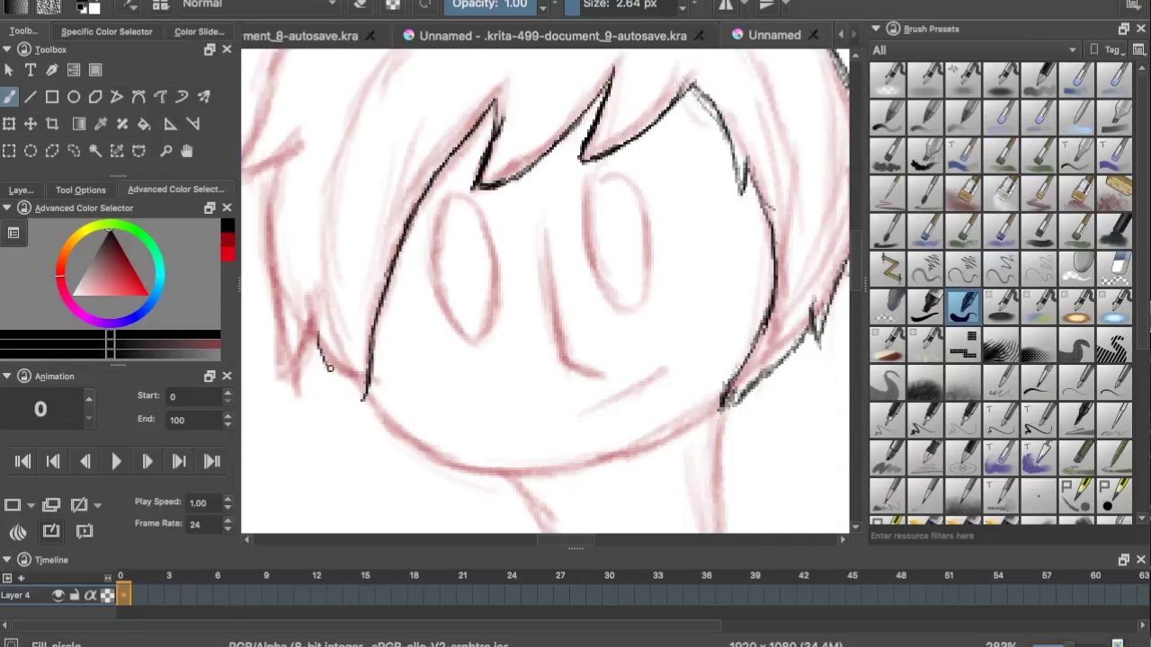
{"action": "left_click_drag", "start_coordinate": [311, 293], "coordinate": [300, 378]}
{"action": "mouse_move", "coordinate": [275, 167]}
{"action": "left_mouse_down"}
{"action": "mouse_move", "coordinate": [268, 269]}
{"action": "mouse_move", "coordinate": [293, 347]}
{"action": "left_mouse_up"}
Ink the upper-left hair spikes over the sketch and erase the rough line ends there.
{"action": "left_click_drag", "start_coordinate": [552, 540], "coordinate": [524, 539]}
{"action": "left_click_drag", "start_coordinate": [857, 264], "coordinate": [857, 243]}
{"action": "mouse_move", "coordinate": [597, 166]}
{"action": "left_mouse_down"}
{"action": "mouse_move", "coordinate": [566, 208]}
{"action": "mouse_move", "coordinate": [523, 319]}
{"action": "left_mouse_up"}
{"action": "scroll", "coordinate": [696, 159], "scroll_direction": "up", "scroll_amount": 3}
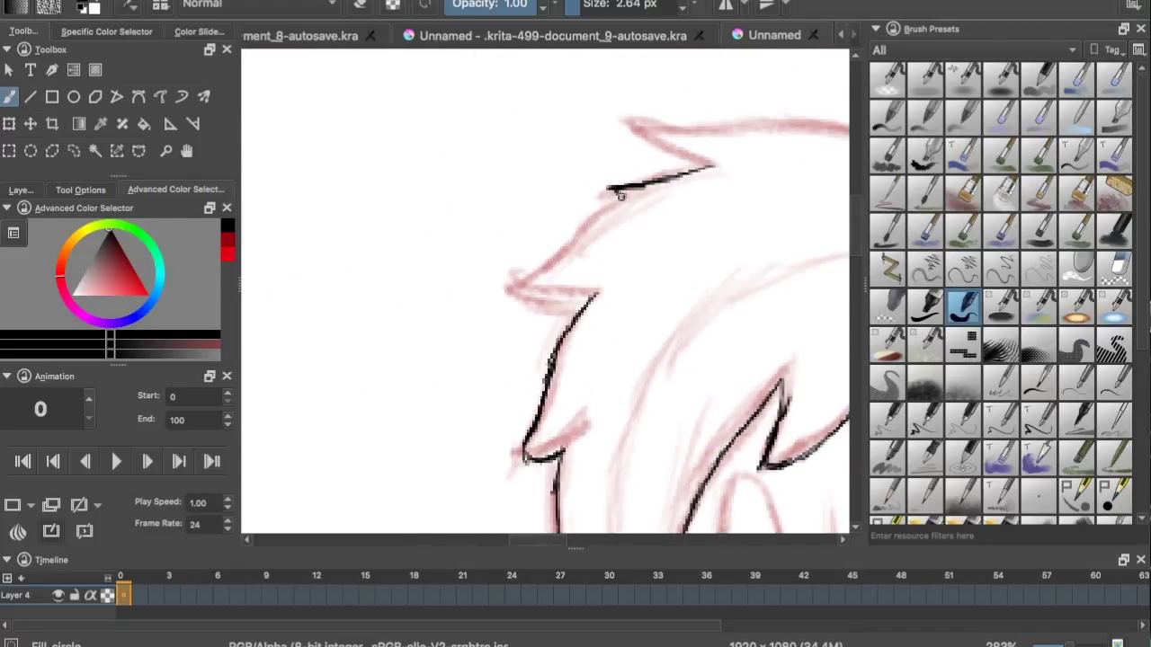
{"action": "mouse_move", "coordinate": [532, 274]}
{"action": "left_mouse_down"}
{"action": "mouse_move", "coordinate": [547, 292]}
{"action": "mouse_move", "coordinate": [543, 272]}
{"action": "left_mouse_up"}
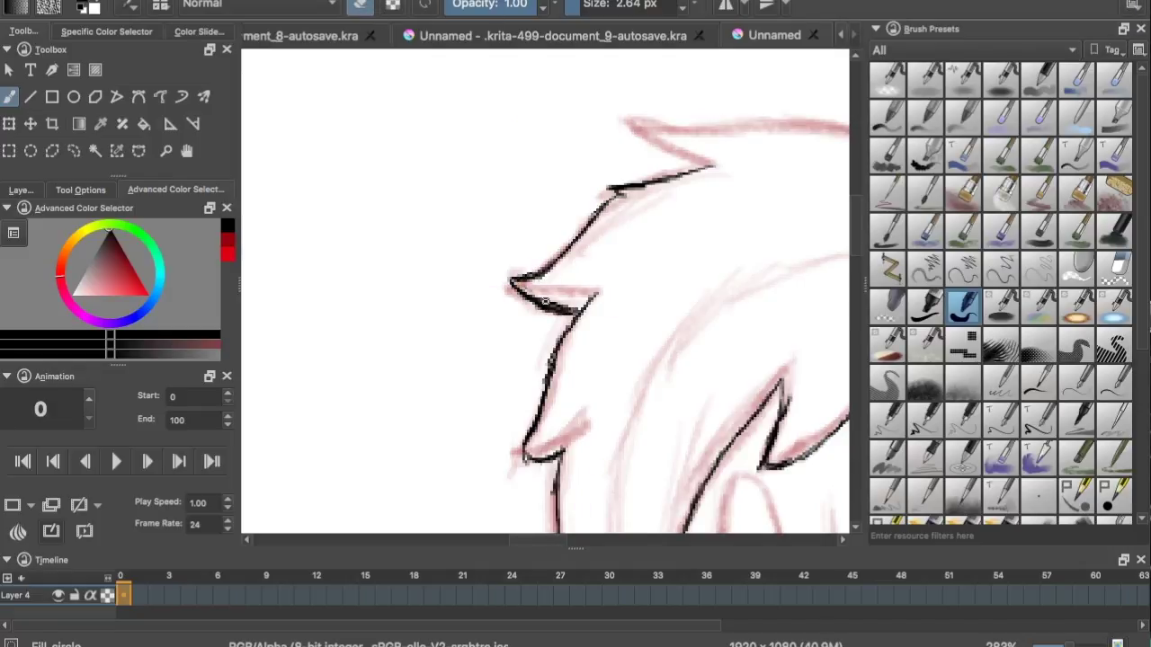
{"action": "scroll", "coordinate": [796, 266], "scroll_direction": "down", "scroll_amount": 3}
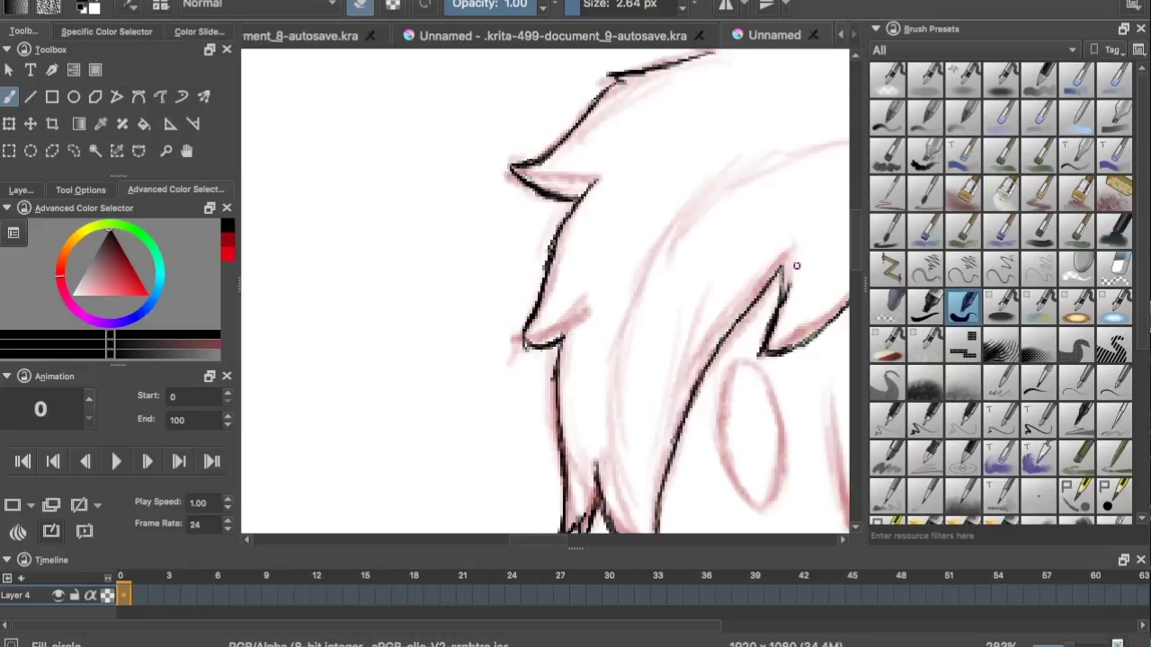
{"action": "scroll", "coordinate": [862, 244], "scroll_direction": "down", "scroll_amount": 4}
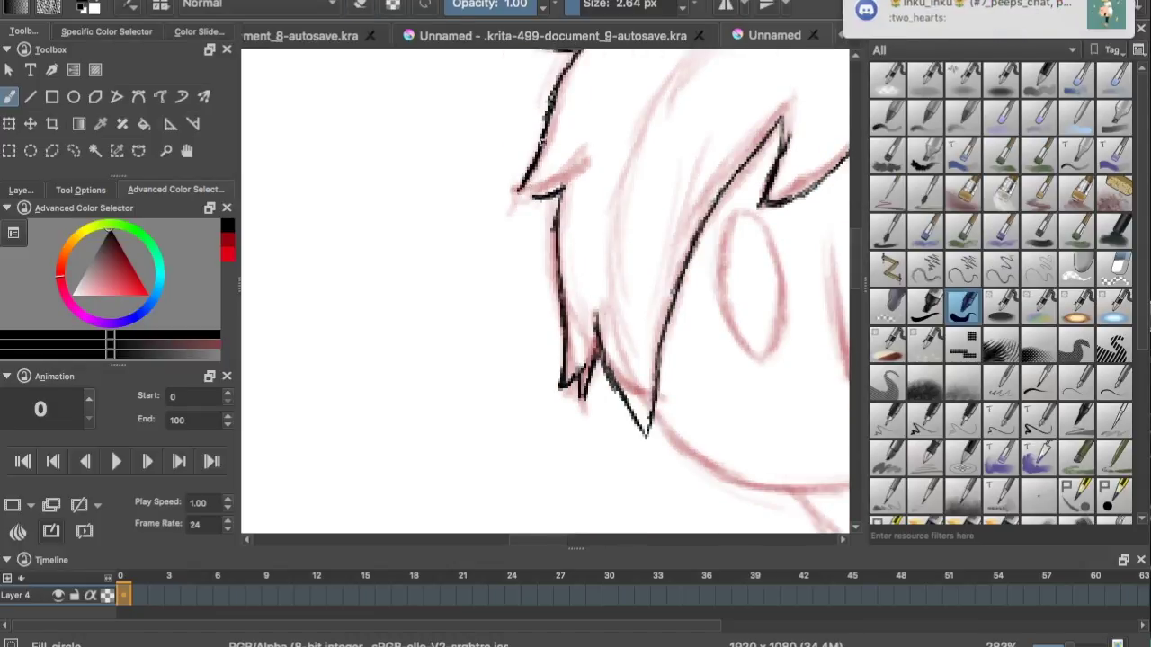
Thicken the inked inner hair edge, cheek and lower hair tuft on the right side of the face.
{"action": "scroll", "coordinate": [724, 184], "scroll_direction": "right", "scroll_amount": 8}
{"action": "mouse_move", "coordinate": [593, 105]}
{"action": "left_mouse_down"}
{"action": "mouse_move", "coordinate": [622, 142]}
{"action": "mouse_move", "coordinate": [642, 210]}
{"action": "mouse_move", "coordinate": [651, 357]}
{"action": "left_mouse_up"}
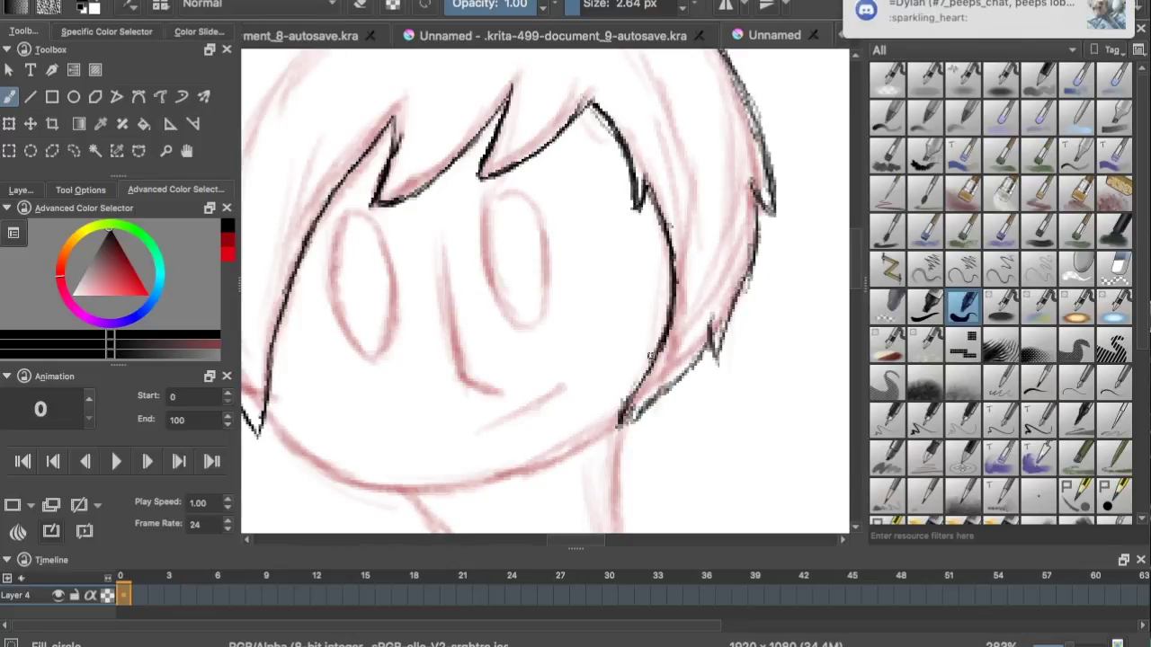
{"action": "left_click_drag", "start_coordinate": [619, 404], "coordinate": [700, 343]}
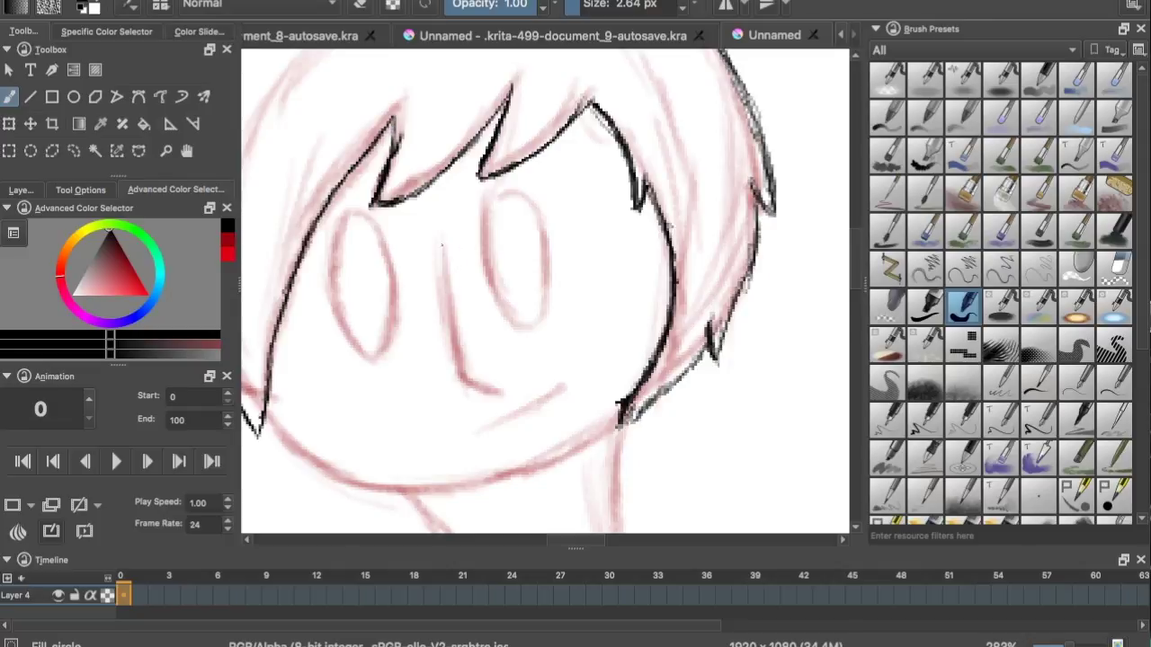
Ink the nose, the jawline and the short slanted mouth over the sketch.
{"action": "left_click_drag", "start_coordinate": [449, 313], "coordinate": [460, 347]}
{"action": "scroll", "coordinate": [548, 245], "scroll_direction": "down", "scroll_amount": 3}
{"action": "mouse_move", "coordinate": [619, 349]}
{"action": "left_mouse_down"}
{"action": "mouse_move", "coordinate": [588, 377]}
{"action": "mouse_move", "coordinate": [411, 424]}
{"action": "left_mouse_up"}
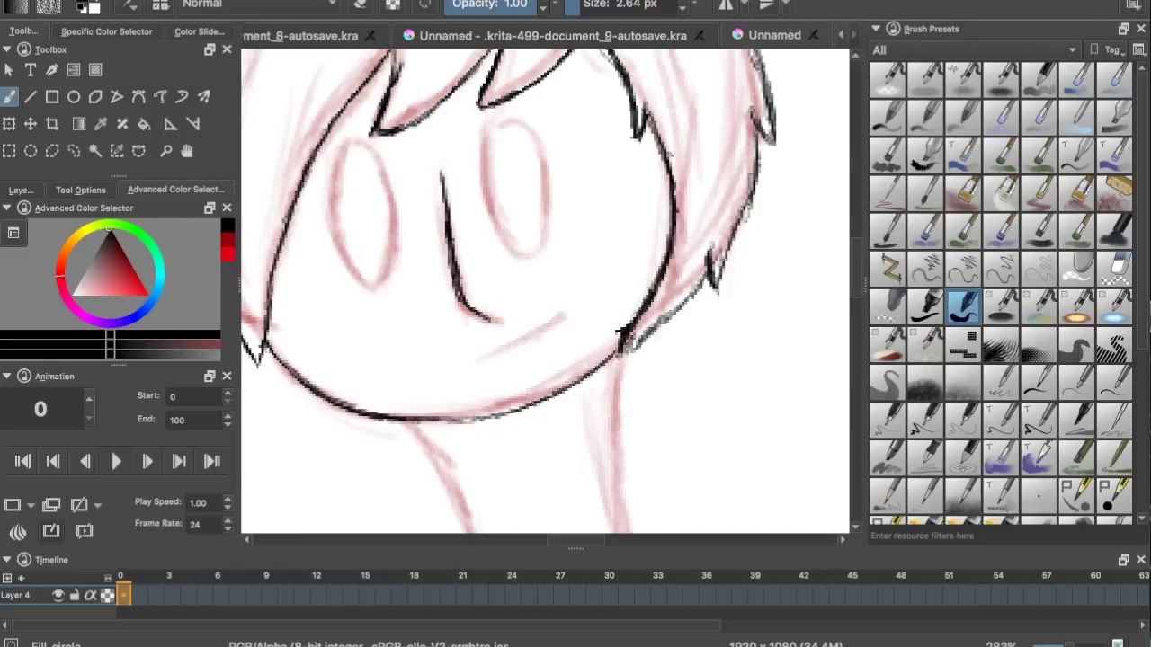
{"action": "left_click_drag", "start_coordinate": [517, 356], "coordinate": [504, 364]}
{"action": "left_click_drag", "start_coordinate": [486, 157], "coordinate": [506, 120]}
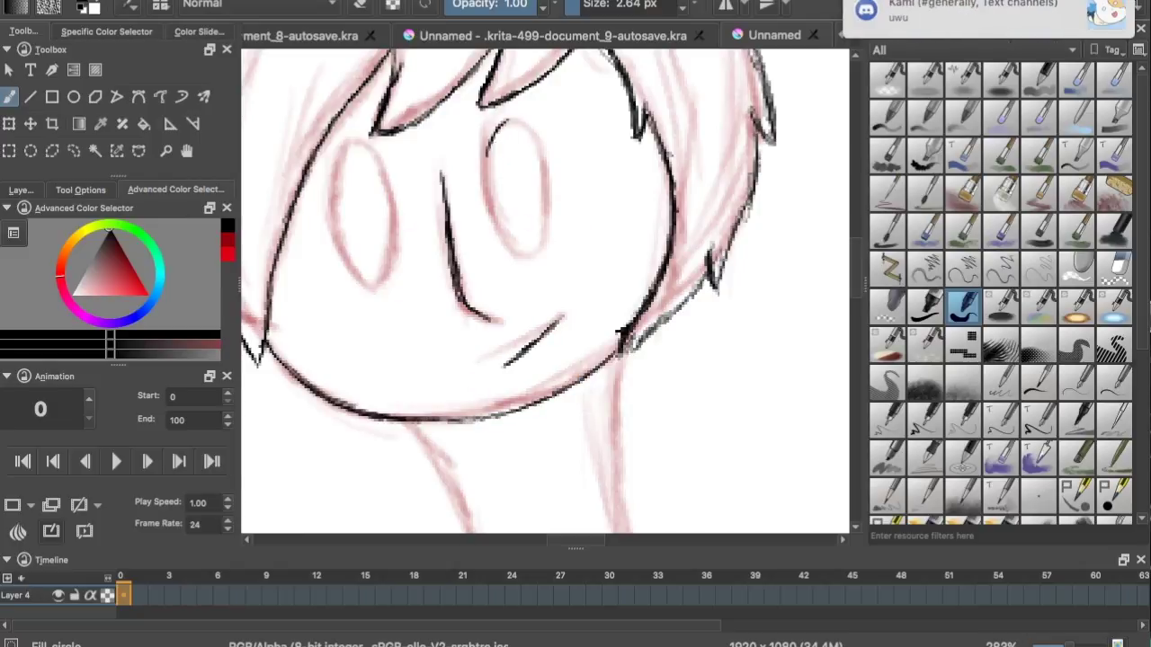
{"action": "mouse_move", "coordinate": [502, 235]}
{"action": "left_mouse_down"}
{"action": "mouse_move", "coordinate": [549, 202]}
{"action": "mouse_move", "coordinate": [537, 134]}
{"action": "left_mouse_up"}
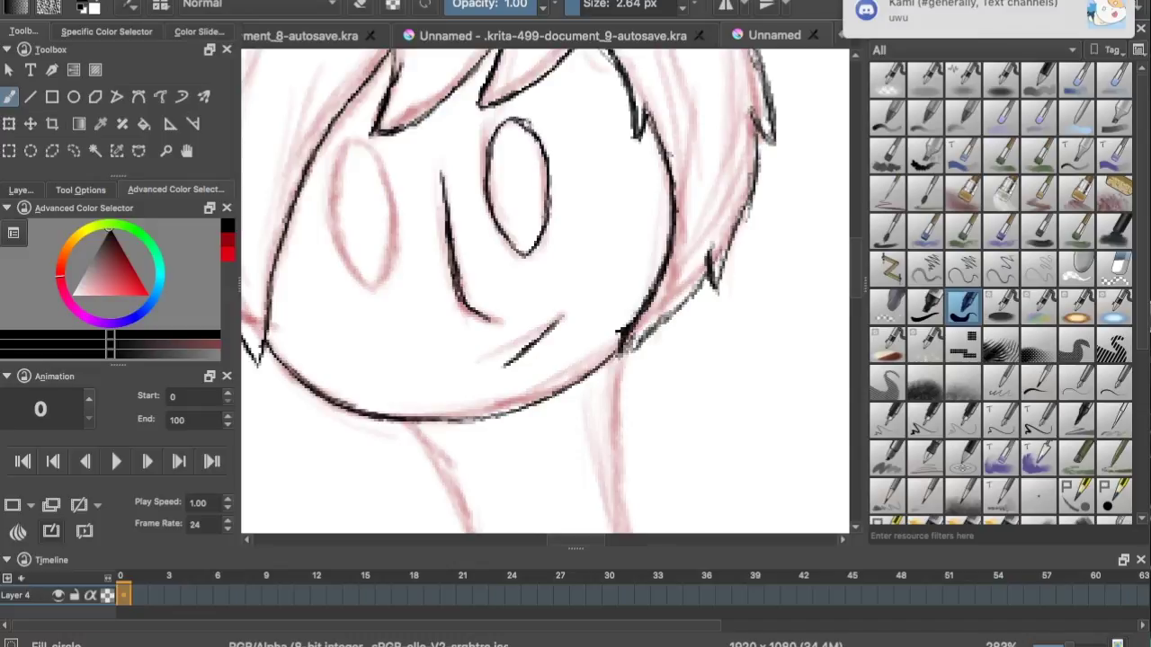
{"action": "key", "text": "e"}
{"action": "left_click_drag", "start_coordinate": [557, 176], "coordinate": [517, 189]}
{"action": "key", "text": "e"}
Ink both oval eyes with the brush at 3.68 px, making them slightly wider than the sketch.
{"action": "mouse_move", "coordinate": [506, 123]}
{"action": "left_mouse_down"}
{"action": "mouse_move", "coordinate": [486, 162]}
{"action": "mouse_move", "coordinate": [524, 254]}
{"action": "mouse_move", "coordinate": [563, 208]}
{"action": "left_mouse_up"}
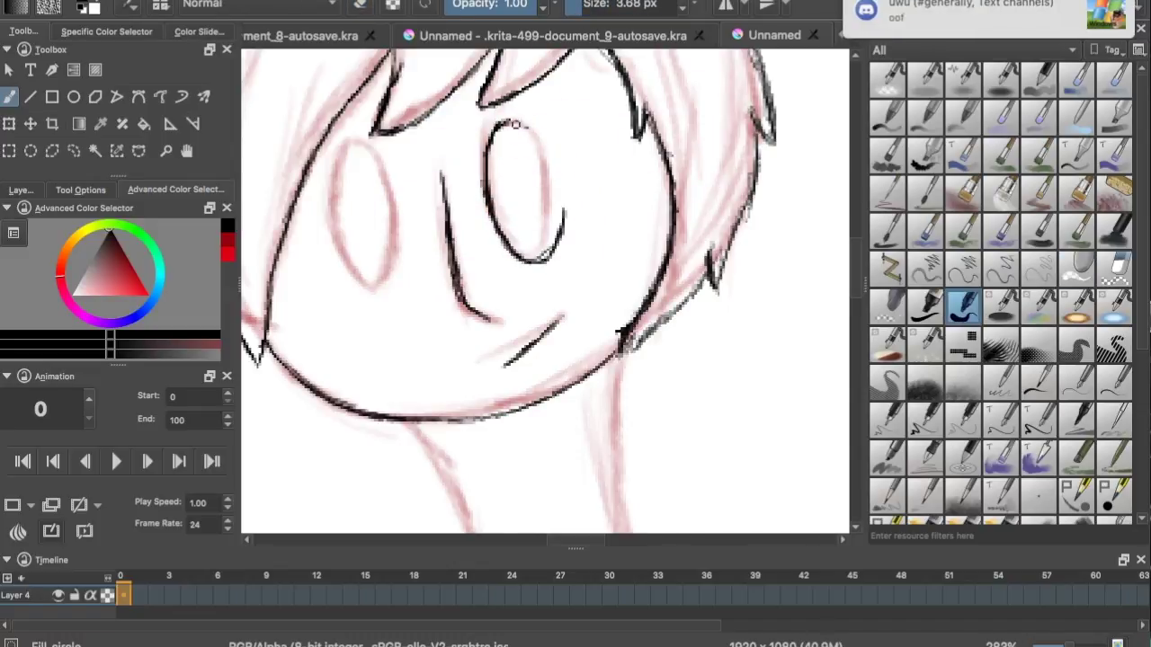
{"action": "left_click_drag", "start_coordinate": [551, 165], "coordinate": [563, 191]}
{"action": "left_click_drag", "start_coordinate": [397, 186], "coordinate": [366, 147]}
{"action": "left_click_drag", "start_coordinate": [336, 190], "coordinate": [359, 276]}
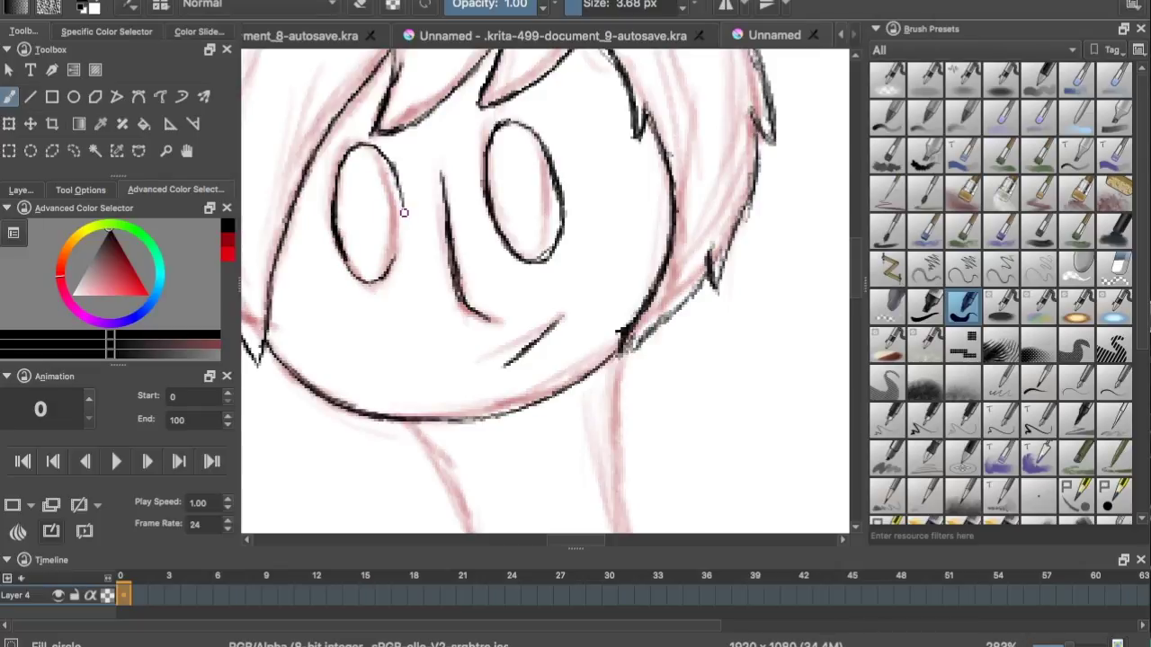
{"action": "mouse_move", "coordinate": [402, 240]}
{"action": "left_mouse_down"}
{"action": "mouse_move", "coordinate": [389, 273]}
{"action": "mouse_move", "coordinate": [404, 283]}
{"action": "left_mouse_up"}
{"action": "left_click", "coordinate": [1066, 275]}
{"action": "left_click", "coordinate": [963, 308]}
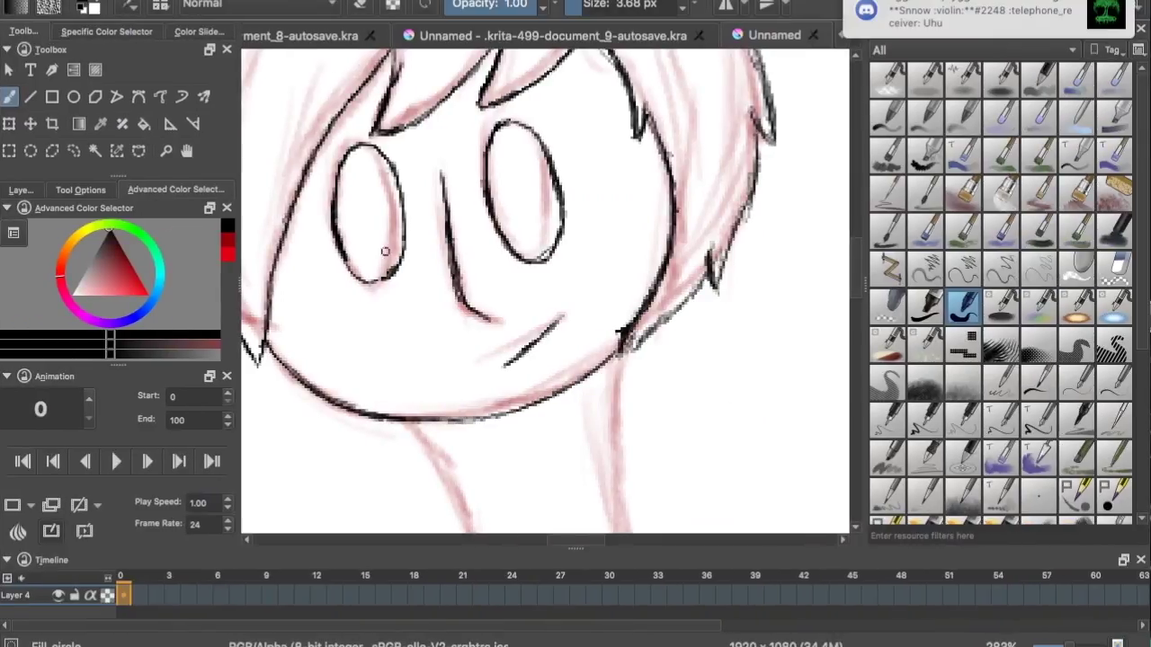
Ink both sides of the neck and the curved neckline at its base.
{"action": "scroll", "coordinate": [393, 252], "scroll_direction": "down", "scroll_amount": 5}
{"action": "left_click_drag", "start_coordinate": [621, 115], "coordinate": [626, 263]}
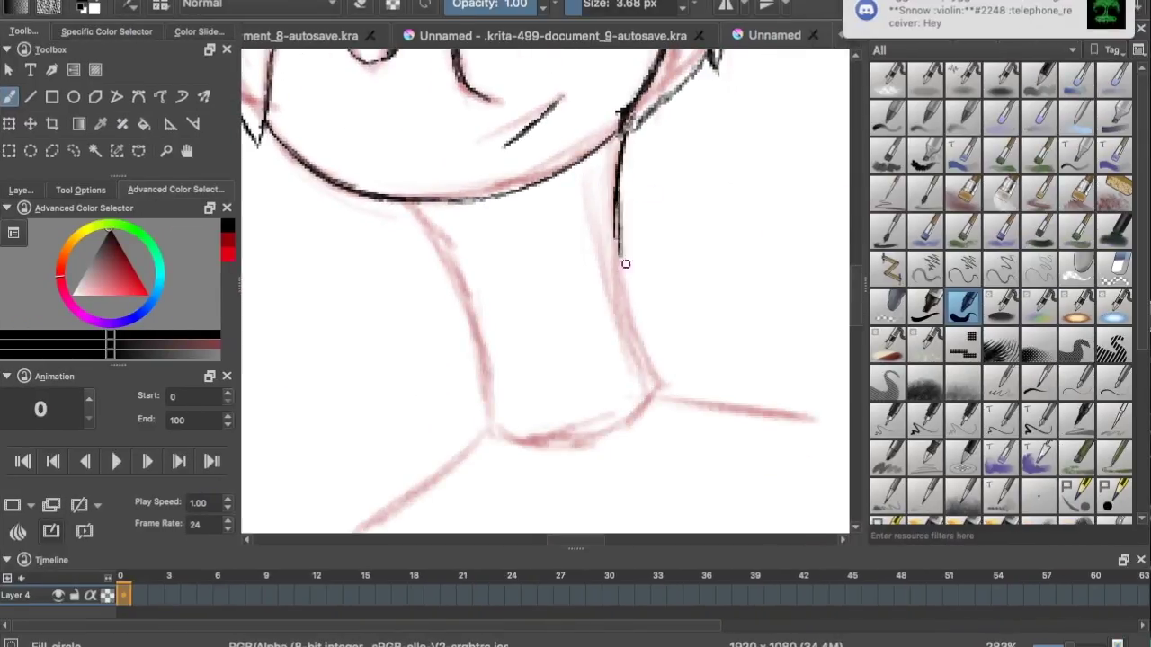
{"action": "mouse_move", "coordinate": [407, 212]}
{"action": "left_mouse_down"}
{"action": "mouse_move", "coordinate": [468, 308]}
{"action": "mouse_move", "coordinate": [486, 373]}
{"action": "left_mouse_up"}
{"action": "left_click_drag", "start_coordinate": [490, 422], "coordinate": [565, 440]}
{"action": "mouse_move", "coordinate": [663, 384]}
{"action": "left_mouse_down"}
{"action": "mouse_move", "coordinate": [644, 411]}
{"action": "mouse_move", "coordinate": [593, 439]}
{"action": "left_mouse_up"}
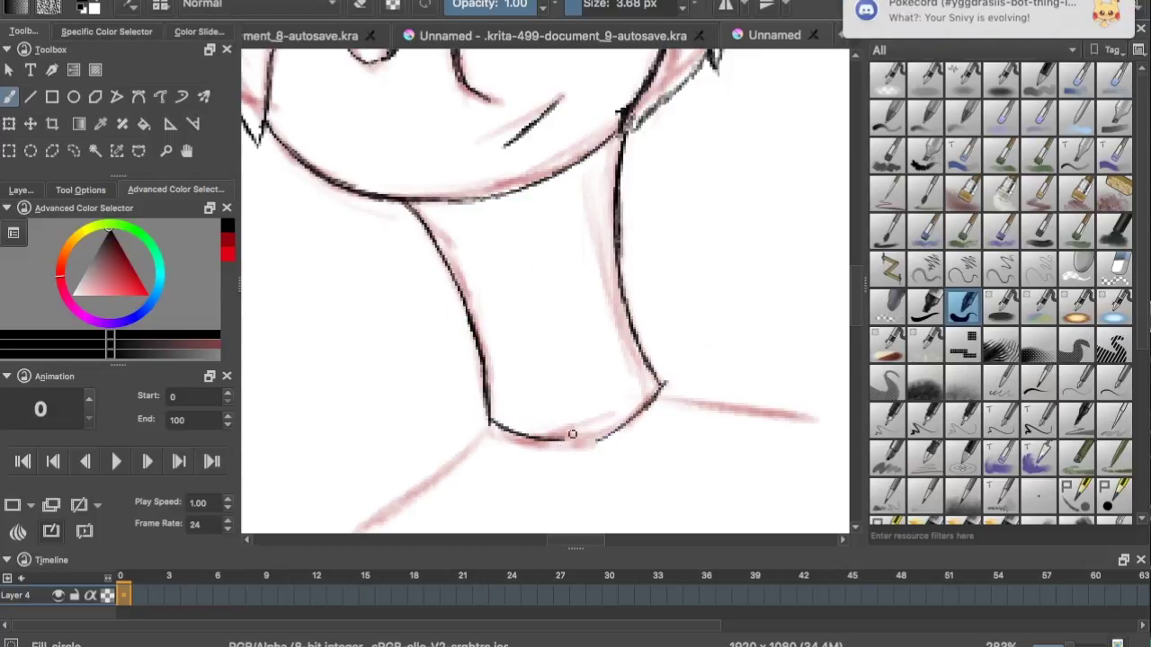
Ink both shoulder lines outward from the ends of the neckline.
{"action": "scroll", "coordinate": [545, 360], "scroll_direction": "right", "scroll_amount": 5}
{"action": "left_click_drag", "start_coordinate": [458, 403], "coordinate": [544, 416]}
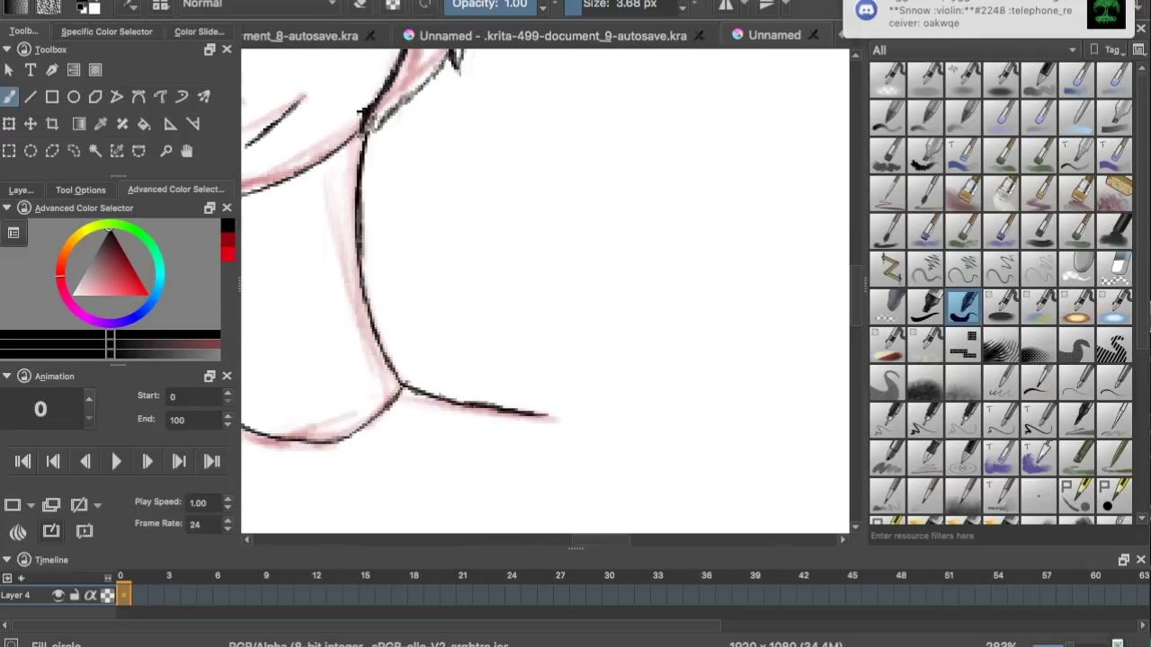
{"action": "scroll", "coordinate": [469, 404], "scroll_direction": "left", "scroll_amount": 5}
{"action": "scroll", "coordinate": [516, 298], "scroll_direction": "down", "scroll_amount": 3}
{"action": "left_click_drag", "start_coordinate": [515, 298], "coordinate": [378, 419]}
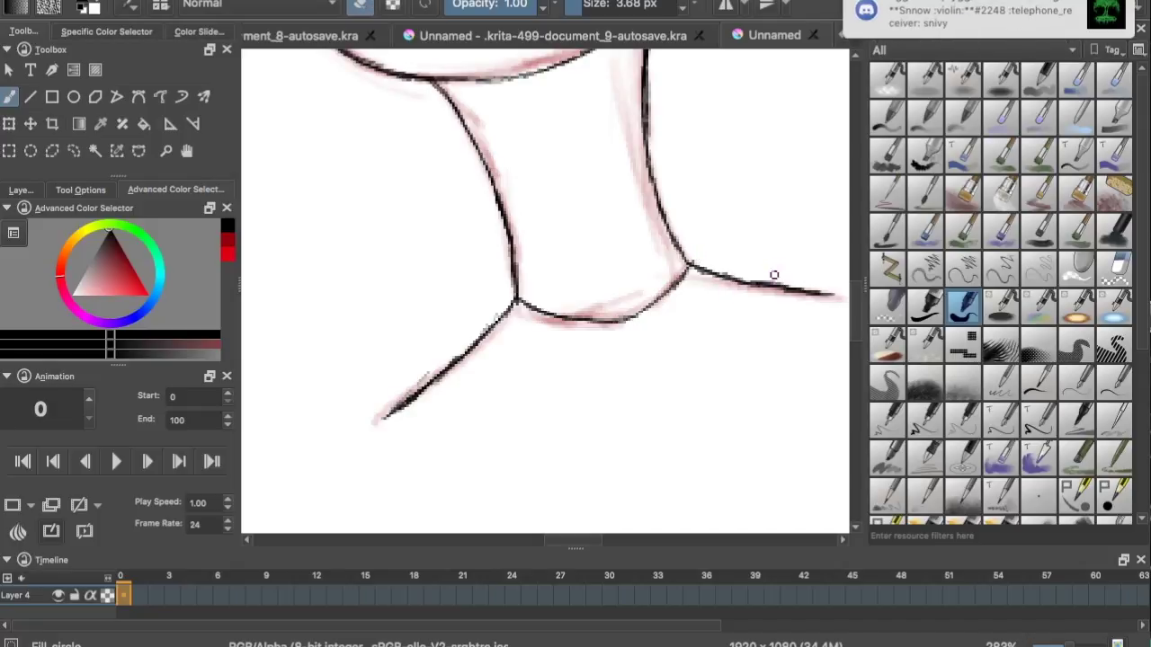
{"action": "scroll", "coordinate": [657, 114], "scroll_direction": "up", "scroll_amount": 8}
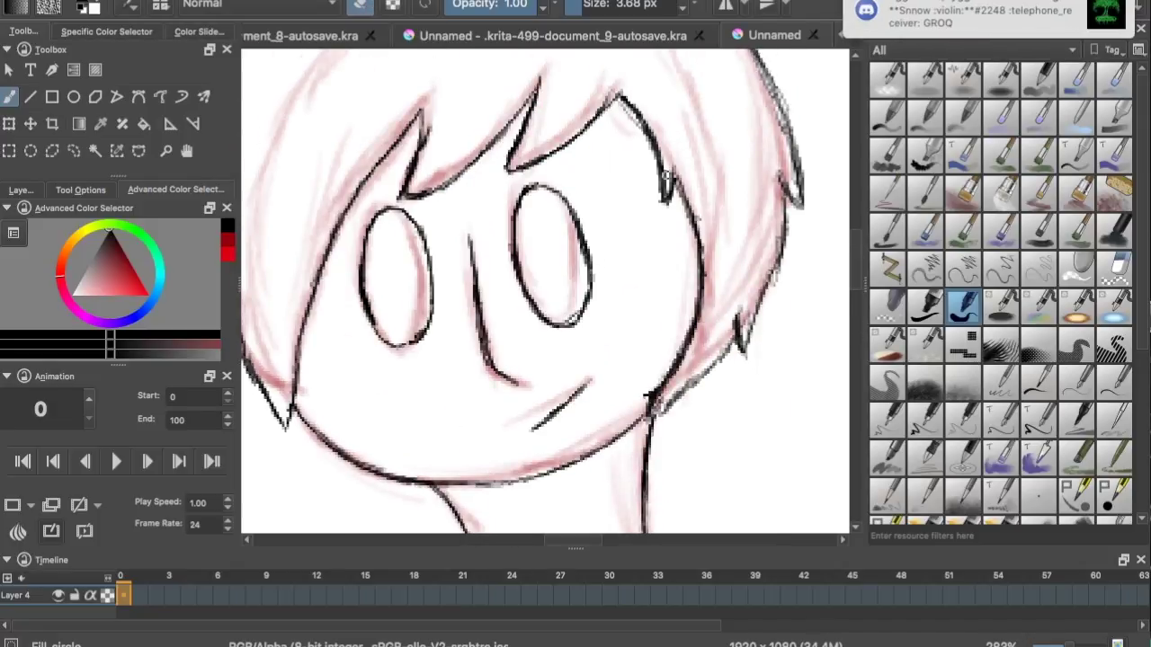
Fill the oval eye on the face's left side solid black with the 3.68 px brush.
{"action": "mouse_move", "coordinate": [386, 245]}
{"action": "left_mouse_down"}
{"action": "mouse_move", "coordinate": [374, 312]}
{"action": "mouse_move", "coordinate": [387, 339]}
{"action": "left_mouse_up"}
{"action": "mouse_move", "coordinate": [396, 269]}
{"action": "left_mouse_down"}
{"action": "mouse_move", "coordinate": [386, 332]}
{"action": "mouse_move", "coordinate": [377, 217]}
{"action": "mouse_move", "coordinate": [430, 259]}
{"action": "left_mouse_up"}
{"action": "mouse_move", "coordinate": [392, 216]}
{"action": "left_mouse_down"}
{"action": "mouse_move", "coordinate": [422, 261]}
{"action": "mouse_move", "coordinate": [424, 317]}
{"action": "mouse_move", "coordinate": [387, 333]}
{"action": "left_mouse_up"}
{"action": "left_click_drag", "start_coordinate": [410, 230], "coordinate": [393, 260]}
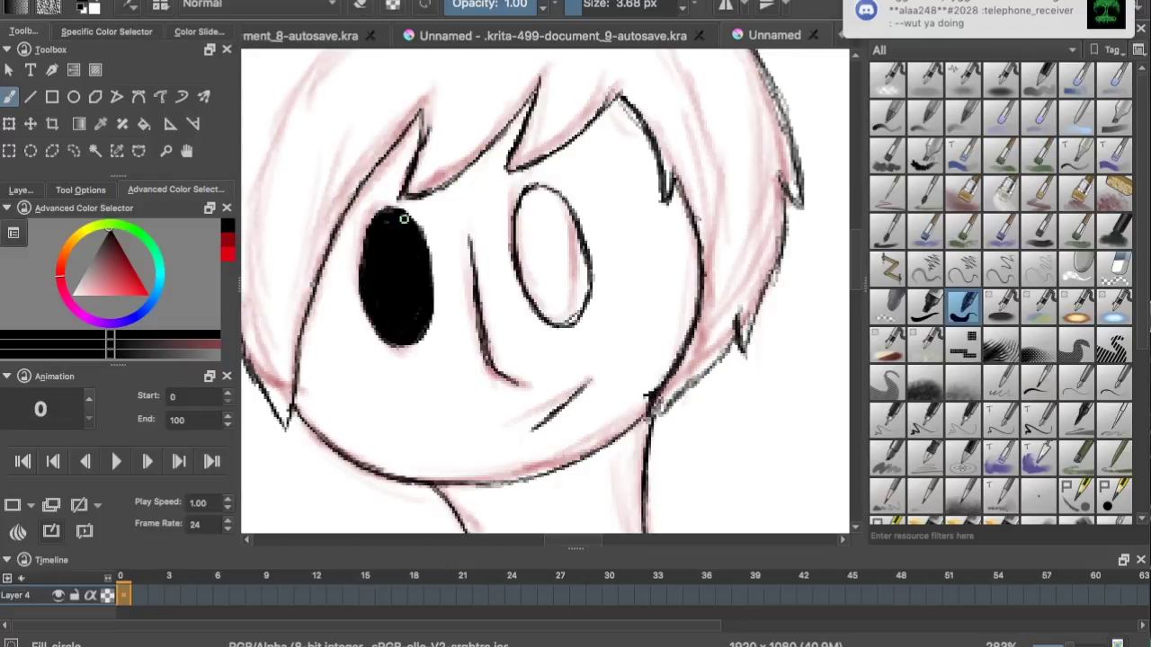
{"action": "left_click_drag", "start_coordinate": [403, 219], "coordinate": [412, 223]}
Fill the oval eye on the face's right side solid black.
{"action": "left_click_drag", "start_coordinate": [575, 244], "coordinate": [543, 304]}
{"action": "left_click_drag", "start_coordinate": [566, 223], "coordinate": [540, 289]}
{"action": "left_click_drag", "start_coordinate": [536, 189], "coordinate": [515, 254]}
{"action": "mouse_move", "coordinate": [534, 212]}
{"action": "left_mouse_down"}
{"action": "mouse_move", "coordinate": [525, 272]}
{"action": "mouse_move", "coordinate": [537, 299]}
{"action": "left_mouse_up"}
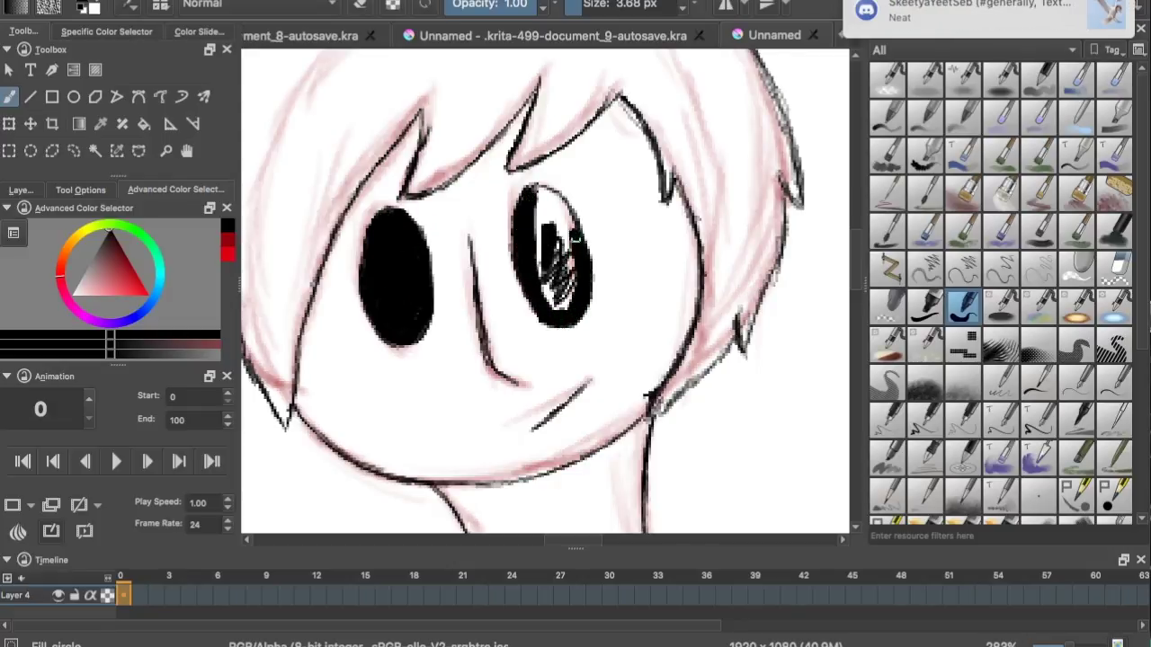
{"action": "mouse_move", "coordinate": [551, 198]}
{"action": "left_mouse_down"}
{"action": "mouse_move", "coordinate": [543, 225]}
{"action": "mouse_move", "coordinate": [662, 1]}
{"action": "left_mouse_up"}
Erase the stray black line running from the right-hand eye up across the fringe and beyond the hair outline.
{"action": "left_click_drag", "start_coordinate": [853, 257], "coordinate": [853, 244]}
{"action": "mouse_move", "coordinate": [564, 320]}
{"action": "left_mouse_down"}
{"action": "mouse_move", "coordinate": [559, 404]}
{"action": "mouse_move", "coordinate": [542, 360]}
{"action": "left_mouse_up"}
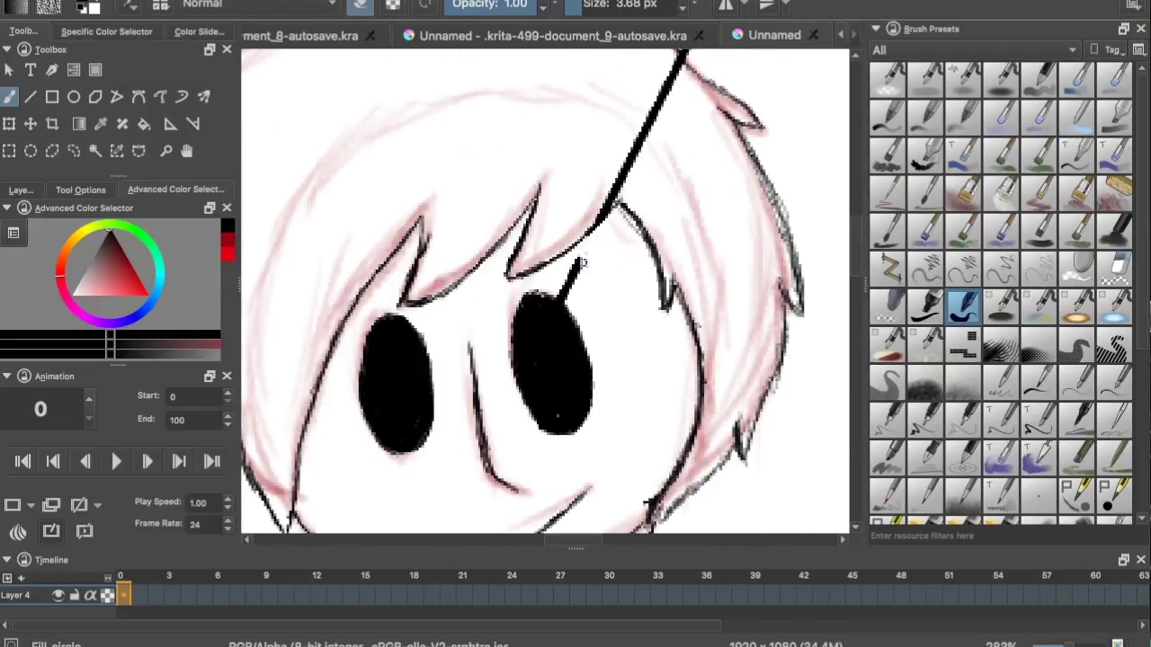
{"action": "scroll", "coordinate": [683, 157], "scroll_direction": "up", "scroll_amount": 3}
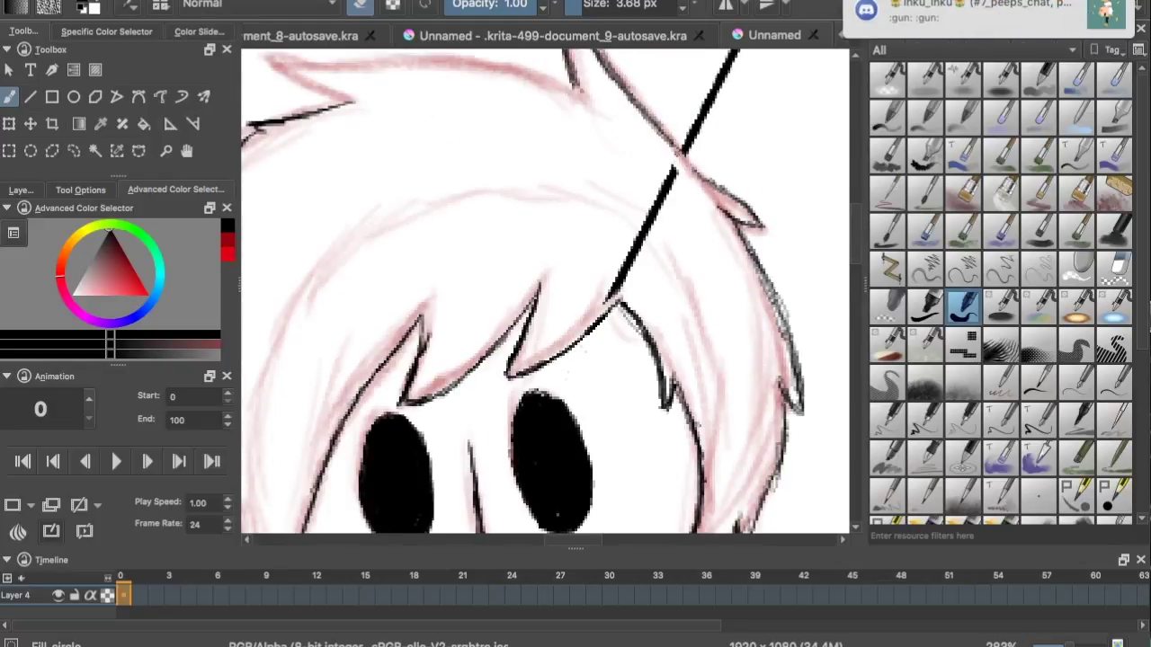
{"action": "left_click_drag", "start_coordinate": [654, 214], "coordinate": [613, 298]}
{"action": "scroll", "coordinate": [639, 378], "scroll_direction": "right", "scroll_amount": 3}
{"action": "scroll", "coordinate": [640, 377], "scroll_direction": "up", "scroll_amount": 6}
{"action": "left_click_drag", "start_coordinate": [680, 178], "coordinate": [582, 372]}
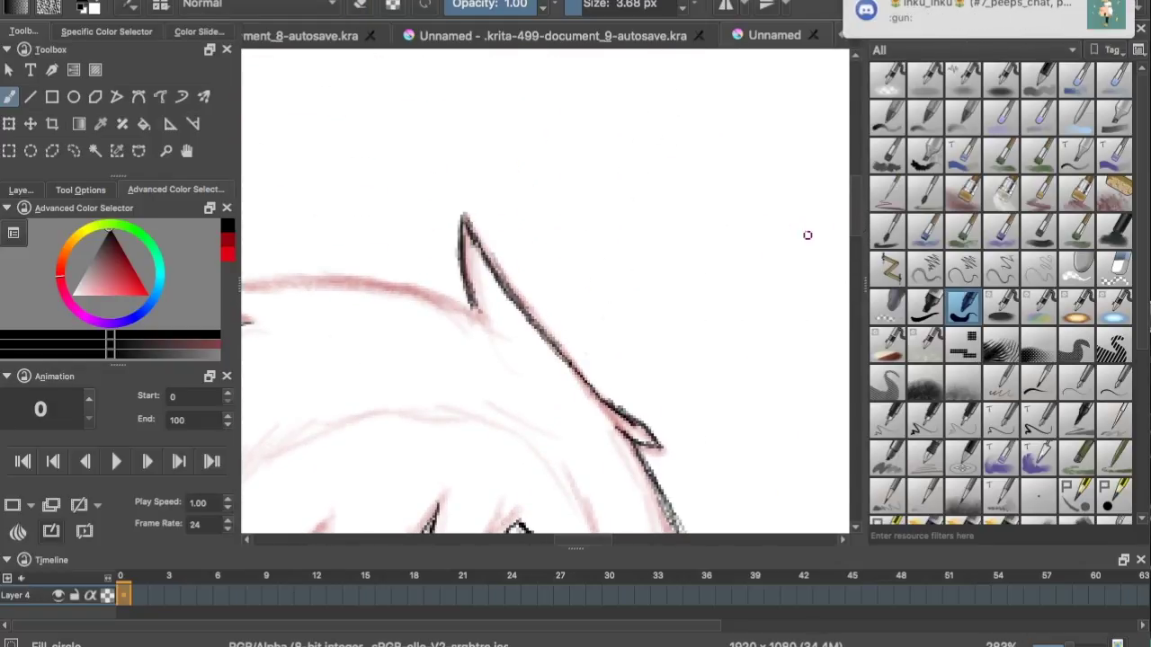
Make Layer 3 the active layer and choose a light peach skin colour.
{"action": "scroll", "coordinate": [806, 234], "scroll_direction": "down", "scroll_amount": 5}
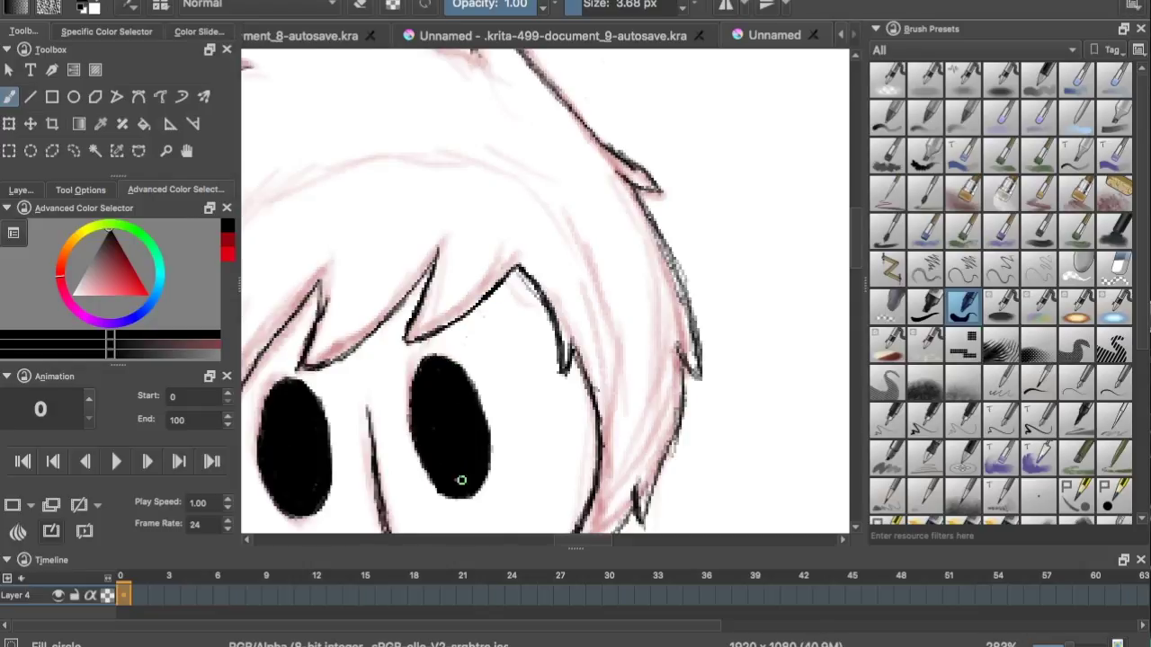
{"action": "scroll", "coordinate": [661, 378], "scroll_direction": "down", "scroll_amount": 4}
{"action": "scroll", "coordinate": [835, 195], "scroll_direction": "up", "scroll_amount": 2}
{"action": "left_click", "coordinate": [19, 189]}
{"action": "left_click", "coordinate": [170, 190]}
{"action": "left_click", "coordinate": [22, 190]}
{"action": "left_click", "coordinate": [108, 301]}
{"action": "left_click", "coordinate": [173, 191]}
{"action": "left_click", "coordinate": [66, 245]}
{"action": "left_click", "coordinate": [120, 264]}
{"action": "left_click", "coordinate": [96, 259]}
{"action": "left_click_drag", "start_coordinate": [96, 259], "coordinate": [86, 293]}
{"action": "left_click", "coordinate": [20, 189]}
{"action": "left_click", "coordinate": [171, 190]}
Paint the face peach beneath the line art with a 9.44 px brush, covering the forehead, cheeks and chin.
{"action": "mouse_move", "coordinate": [539, 287]}
{"action": "left_mouse_down"}
{"action": "mouse_move", "coordinate": [499, 341]}
{"action": "mouse_move", "coordinate": [531, 272]}
{"action": "left_mouse_up"}
{"action": "mouse_move", "coordinate": [540, 158]}
{"action": "left_mouse_down"}
{"action": "mouse_move", "coordinate": [554, 158]}
{"action": "mouse_move", "coordinate": [541, 345]}
{"action": "left_mouse_up"}
{"action": "left_click_drag", "start_coordinate": [856, 271], "coordinate": [856, 283]}
{"action": "mouse_move", "coordinate": [486, 274]}
{"action": "left_mouse_down"}
{"action": "mouse_move", "coordinate": [586, 259]}
{"action": "mouse_move", "coordinate": [473, 386]}
{"action": "left_mouse_up"}
{"action": "mouse_move", "coordinate": [561, 541]}
{"action": "left_mouse_down"}
{"action": "mouse_move", "coordinate": [433, 543]}
{"action": "mouse_move", "coordinate": [529, 541]}
{"action": "left_mouse_up"}
{"action": "mouse_move", "coordinate": [527, 345]}
{"action": "left_mouse_down"}
{"action": "mouse_move", "coordinate": [557, 381]}
{"action": "mouse_move", "coordinate": [542, 267]}
{"action": "mouse_move", "coordinate": [566, 170]}
{"action": "mouse_move", "coordinate": [701, 180]}
{"action": "mouse_move", "coordinate": [673, 155]}
{"action": "left_mouse_up"}
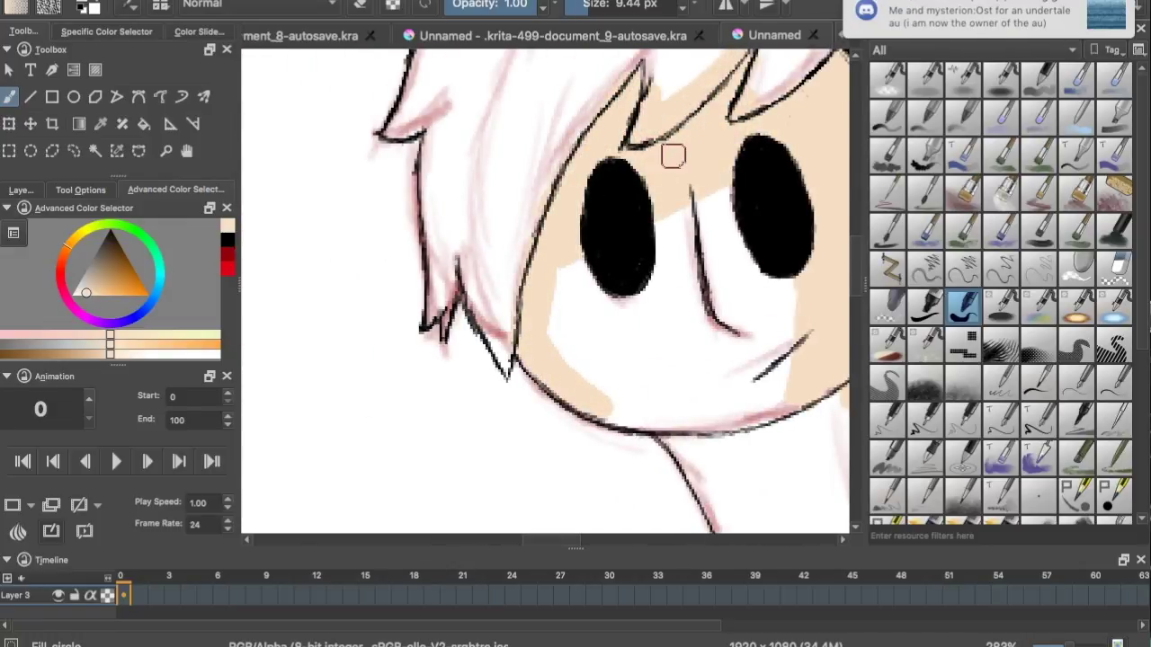
{"action": "mouse_move", "coordinate": [609, 423]}
{"action": "left_mouse_down"}
{"action": "mouse_move", "coordinate": [665, 398]}
{"action": "mouse_move", "coordinate": [553, 270]}
{"action": "left_mouse_up"}
{"action": "mouse_move", "coordinate": [598, 310]}
{"action": "left_mouse_down"}
{"action": "mouse_move", "coordinate": [685, 360]}
{"action": "mouse_move", "coordinate": [627, 353]}
{"action": "left_mouse_up"}
{"action": "left_click_drag", "start_coordinate": [788, 314], "coordinate": [787, 280]}
Paint the neck peach down to the neckline and cover the remaining bare patches of the face.
{"action": "left_click_drag", "start_coordinate": [557, 541], "coordinate": [573, 541]}
{"action": "left_click_drag", "start_coordinate": [857, 260], "coordinate": [857, 285]}
{"action": "mouse_move", "coordinate": [696, 306]}
{"action": "left_mouse_down"}
{"action": "mouse_move", "coordinate": [706, 213]}
{"action": "mouse_move", "coordinate": [691, 239]}
{"action": "mouse_move", "coordinate": [740, 426]}
{"action": "mouse_move", "coordinate": [669, 499]}
{"action": "left_mouse_up"}
{"action": "mouse_move", "coordinate": [599, 422]}
{"action": "left_mouse_down"}
{"action": "mouse_move", "coordinate": [594, 469]}
{"action": "mouse_move", "coordinate": [585, 386]}
{"action": "mouse_move", "coordinate": [542, 272]}
{"action": "mouse_move", "coordinate": [482, 231]}
{"action": "mouse_move", "coordinate": [602, 60]}
{"action": "left_mouse_up"}
{"action": "mouse_move", "coordinate": [585, 225]}
{"action": "left_mouse_down"}
{"action": "mouse_move", "coordinate": [667, 324]}
{"action": "mouse_move", "coordinate": [627, 429]}
{"action": "mouse_move", "coordinate": [669, 275]}
{"action": "left_mouse_up"}
Choose a very dark brown and paint the fringe and the hair directly above it with the 9.44 px brush.
{"action": "left_click_drag", "start_coordinate": [855, 292], "coordinate": [866, 250]}
{"action": "left_click_drag", "start_coordinate": [121, 253], "coordinate": [114, 237]}
{"action": "mouse_move", "coordinate": [409, 157]}
{"action": "left_mouse_down"}
{"action": "mouse_move", "coordinate": [462, 198]}
{"action": "mouse_move", "coordinate": [428, 220]}
{"action": "left_mouse_up"}
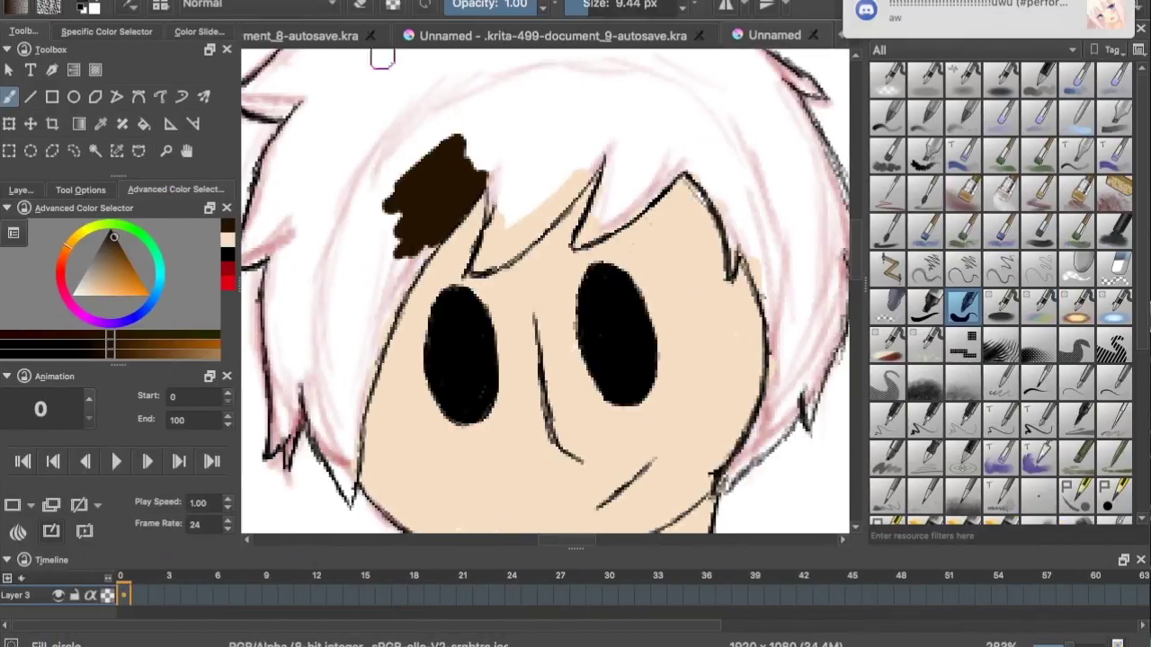
{"action": "mouse_move", "coordinate": [463, 171]}
{"action": "left_mouse_down"}
{"action": "mouse_move", "coordinate": [494, 158]}
{"action": "mouse_move", "coordinate": [494, 208]}
{"action": "left_mouse_up"}
{"action": "left_click_drag", "start_coordinate": [493, 208], "coordinate": [481, 261]}
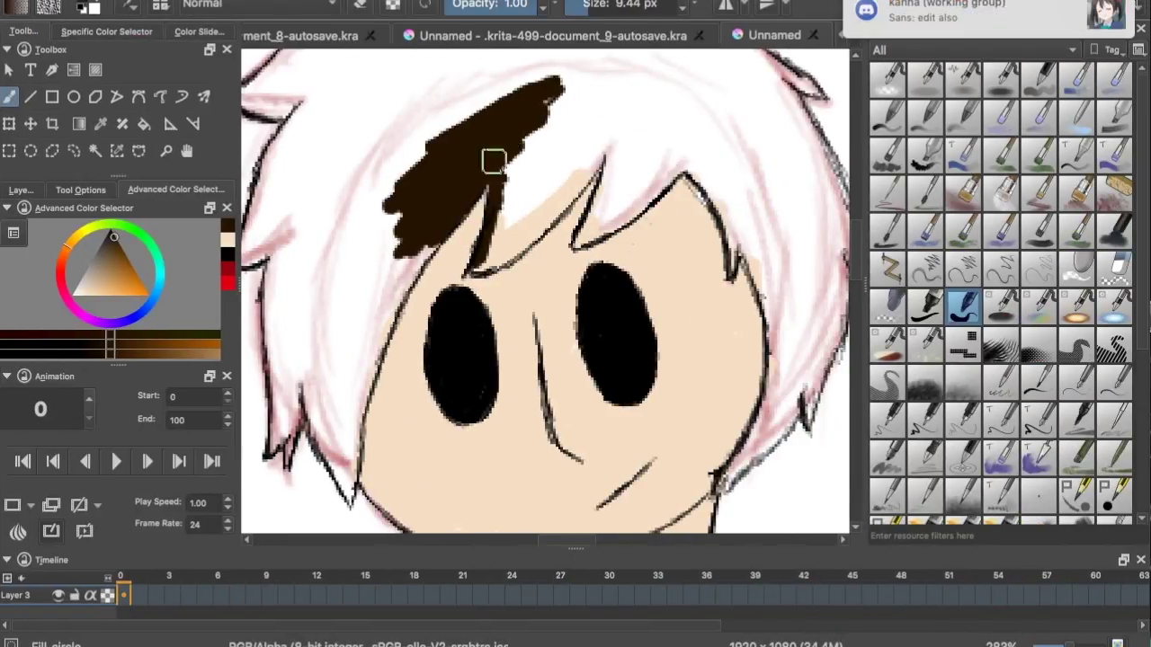
{"action": "mouse_move", "coordinate": [493, 161]}
{"action": "left_mouse_down"}
{"action": "mouse_move", "coordinate": [512, 197]}
{"action": "mouse_move", "coordinate": [549, 206]}
{"action": "mouse_move", "coordinate": [576, 188]}
{"action": "left_mouse_up"}
{"action": "mouse_move", "coordinate": [528, 240]}
{"action": "left_mouse_down"}
{"action": "mouse_move", "coordinate": [563, 182]}
{"action": "mouse_move", "coordinate": [599, 161]}
{"action": "mouse_move", "coordinate": [598, 235]}
{"action": "mouse_move", "coordinate": [668, 171]}
{"action": "mouse_move", "coordinate": [605, 216]}
{"action": "mouse_move", "coordinate": [657, 187]}
{"action": "left_mouse_up"}
{"action": "left_click", "coordinate": [21, 190]}
{"action": "left_click", "coordinate": [164, 193]}
Fill the hair on the right side of the head down to the jaw in dark brown with a 7.42 px brush.
{"action": "scroll", "coordinate": [661, 183], "scroll_direction": "right", "scroll_amount": 5}
{"action": "left_click_drag", "start_coordinate": [485, 152], "coordinate": [492, 187]}
{"action": "mouse_move", "coordinate": [485, 163]}
{"action": "left_mouse_down"}
{"action": "mouse_move", "coordinate": [509, 261]}
{"action": "mouse_move", "coordinate": [441, 154]}
{"action": "mouse_move", "coordinate": [503, 102]}
{"action": "mouse_move", "coordinate": [553, 311]}
{"action": "mouse_move", "coordinate": [634, 251]}
{"action": "left_mouse_up"}
{"action": "left_click_drag", "start_coordinate": [622, 195], "coordinate": [605, 358]}
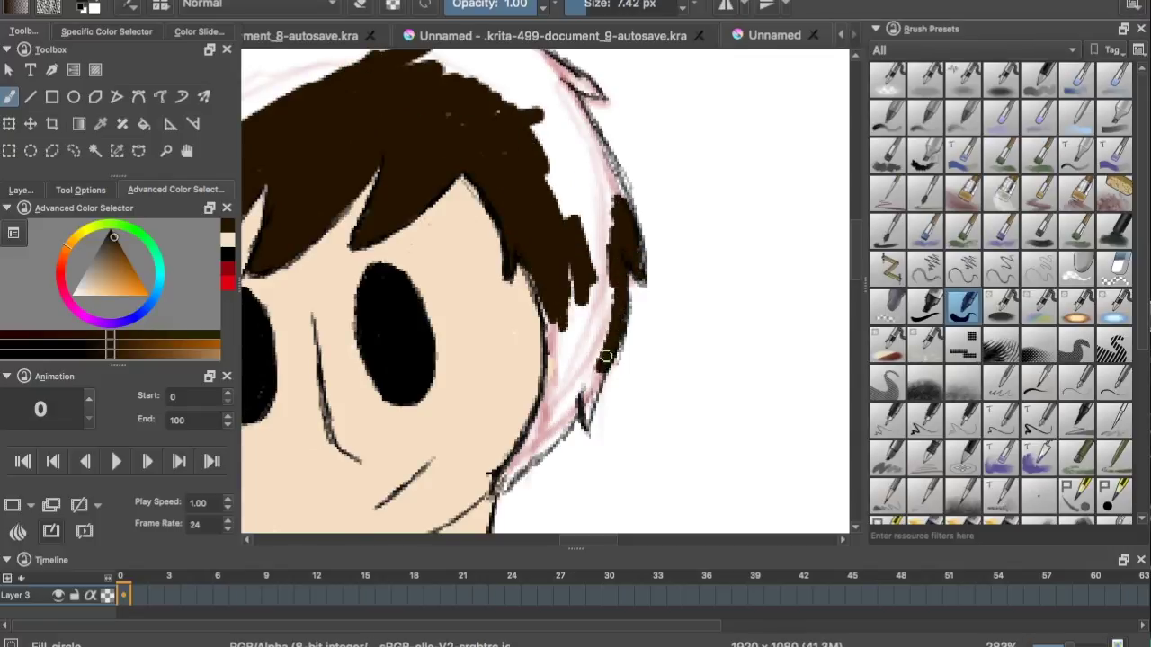
{"action": "mouse_move", "coordinate": [588, 406]}
{"action": "left_mouse_down"}
{"action": "mouse_move", "coordinate": [570, 267]}
{"action": "mouse_move", "coordinate": [552, 349]}
{"action": "left_mouse_up"}
{"action": "left_click_drag", "start_coordinate": [855, 241], "coordinate": [854, 259]}
{"action": "mouse_move", "coordinate": [572, 257]}
{"action": "left_mouse_down"}
{"action": "mouse_move", "coordinate": [581, 195]}
{"action": "mouse_move", "coordinate": [544, 305]}
{"action": "mouse_move", "coordinate": [506, 340]}
{"action": "mouse_move", "coordinate": [537, 256]}
{"action": "left_mouse_up"}
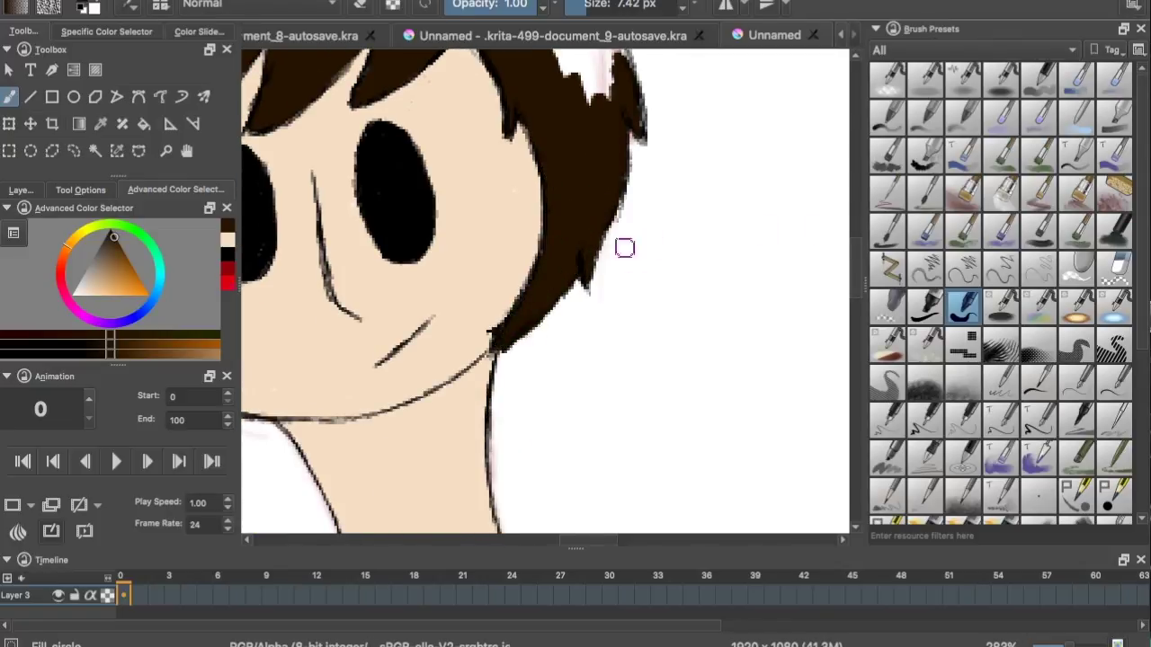
{"action": "scroll", "coordinate": [623, 249], "scroll_direction": "up", "scroll_amount": 5}
{"action": "left_click_drag", "start_coordinate": [610, 258], "coordinate": [620, 229]}
{"action": "mouse_move", "coordinate": [550, 108]}
{"action": "left_mouse_down"}
{"action": "mouse_move", "coordinate": [586, 132]}
{"action": "mouse_move", "coordinate": [603, 213]}
{"action": "mouse_move", "coordinate": [504, 149]}
{"action": "mouse_move", "coordinate": [546, 140]}
{"action": "left_mouse_up"}
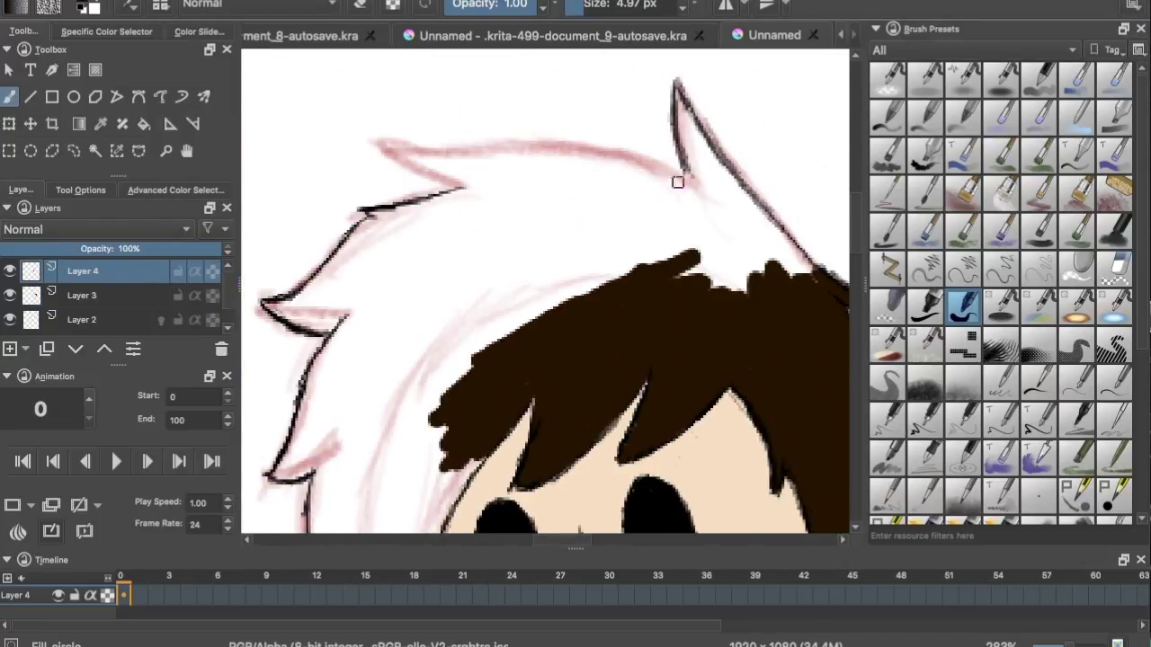
Ink the top hair outline and its pointed left tuft in black on Layer 4 with a 4.97 px brush.
{"action": "mouse_move", "coordinate": [691, 172]}
{"action": "left_mouse_down"}
{"action": "mouse_move", "coordinate": [649, 159]}
{"action": "mouse_move", "coordinate": [559, 139]}
{"action": "left_mouse_up"}
{"action": "mouse_move", "coordinate": [369, 135]}
{"action": "left_mouse_down"}
{"action": "mouse_move", "coordinate": [462, 149]}
{"action": "mouse_move", "coordinate": [567, 140]}
{"action": "left_mouse_up"}
{"action": "mouse_move", "coordinate": [367, 136]}
{"action": "left_mouse_down"}
{"action": "mouse_move", "coordinate": [411, 173]}
{"action": "mouse_move", "coordinate": [470, 191]}
{"action": "left_mouse_up"}
Return to Layer 3 with the dark brown and fill the tall hair spike on top of the head.
{"action": "left_click", "coordinate": [175, 189]}
{"action": "left_click", "coordinate": [225, 265]}
{"action": "left_click", "coordinate": [81, 190]}
{"action": "left_click", "coordinate": [24, 189]}
{"action": "left_click", "coordinate": [82, 295]}
{"action": "left_click_drag", "start_coordinate": [698, 151], "coordinate": [704, 187]}
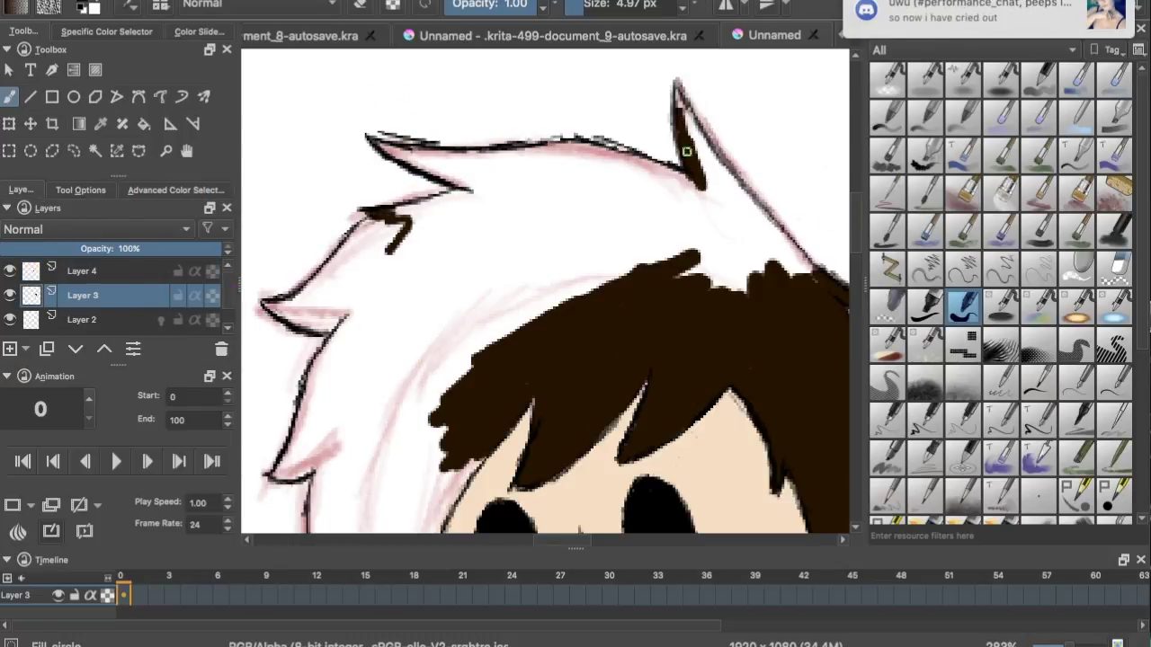
{"action": "left_click_drag", "start_coordinate": [697, 145], "coordinate": [744, 199]}
{"action": "mouse_move", "coordinate": [715, 157]}
{"action": "left_mouse_down"}
{"action": "mouse_move", "coordinate": [806, 271]}
{"action": "mouse_move", "coordinate": [708, 153]}
{"action": "mouse_move", "coordinate": [736, 158]}
{"action": "left_mouse_up"}
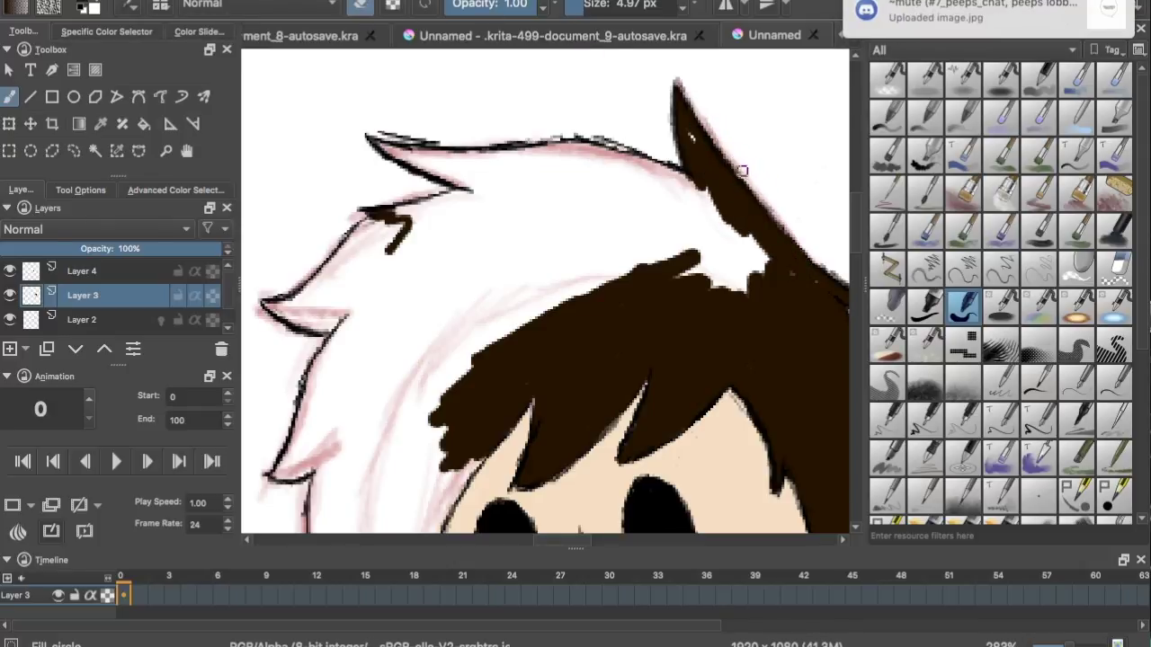
Fill the hair beneath the top outline and inside the upper-left tuft in dark brown.
{"action": "left_click_drag", "start_coordinate": [1065, 646], "coordinate": [1071, 645]}
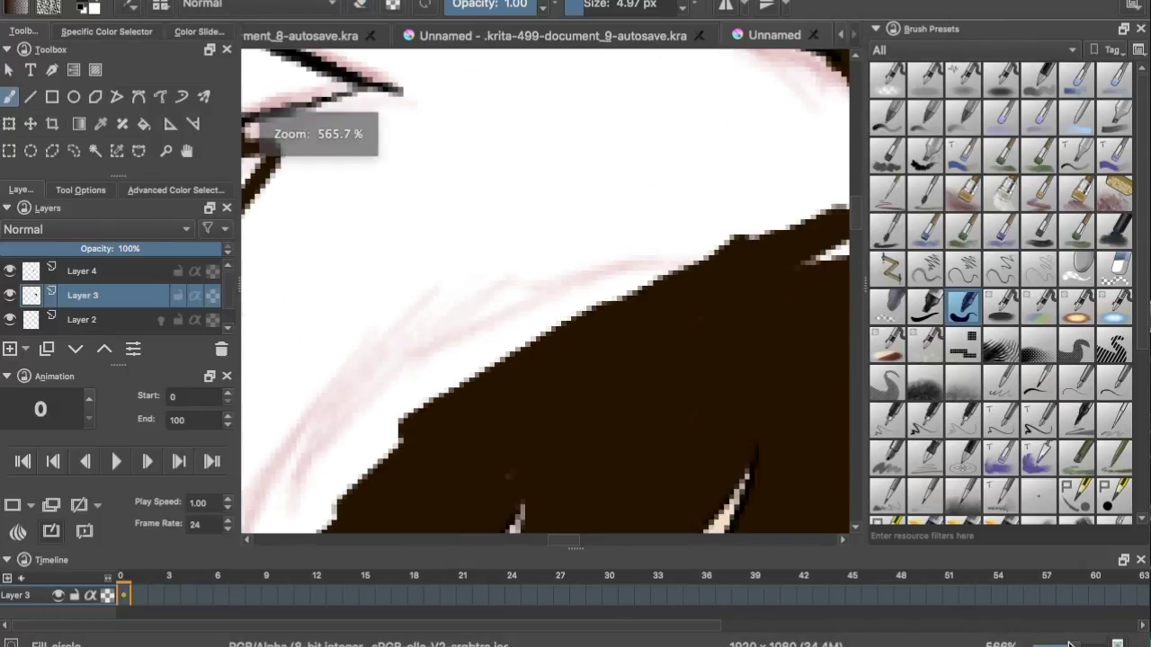
{"action": "scroll", "coordinate": [357, 339], "scroll_direction": "up", "scroll_amount": 5}
{"action": "mouse_move", "coordinate": [436, 292]}
{"action": "left_mouse_down"}
{"action": "mouse_move", "coordinate": [504, 254]}
{"action": "mouse_move", "coordinate": [587, 244]}
{"action": "left_mouse_up"}
{"action": "scroll", "coordinate": [621, 315], "scroll_direction": "right", "scroll_amount": 7}
{"action": "scroll", "coordinate": [536, 460], "scroll_direction": "left", "scroll_amount": 3}
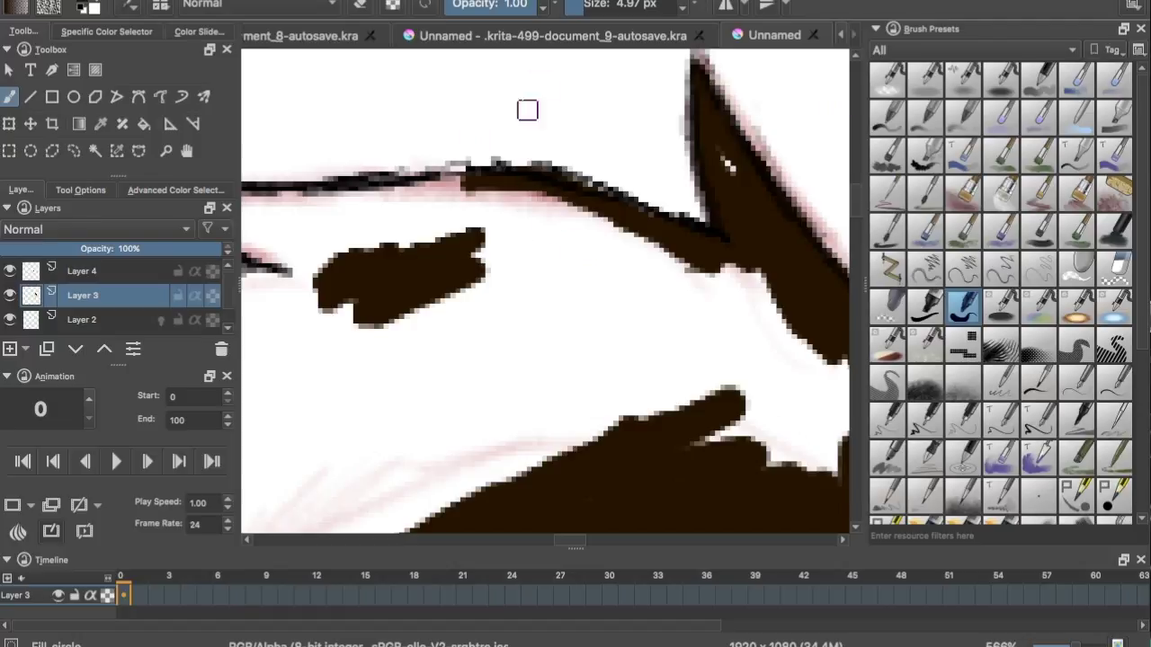
{"action": "scroll", "coordinate": [403, 196], "scroll_direction": "left", "scroll_amount": 3}
{"action": "mouse_move", "coordinate": [309, 120]}
{"action": "left_mouse_down"}
{"action": "mouse_move", "coordinate": [418, 214]}
{"action": "mouse_move", "coordinate": [514, 192]}
{"action": "mouse_move", "coordinate": [467, 262]}
{"action": "left_mouse_up"}
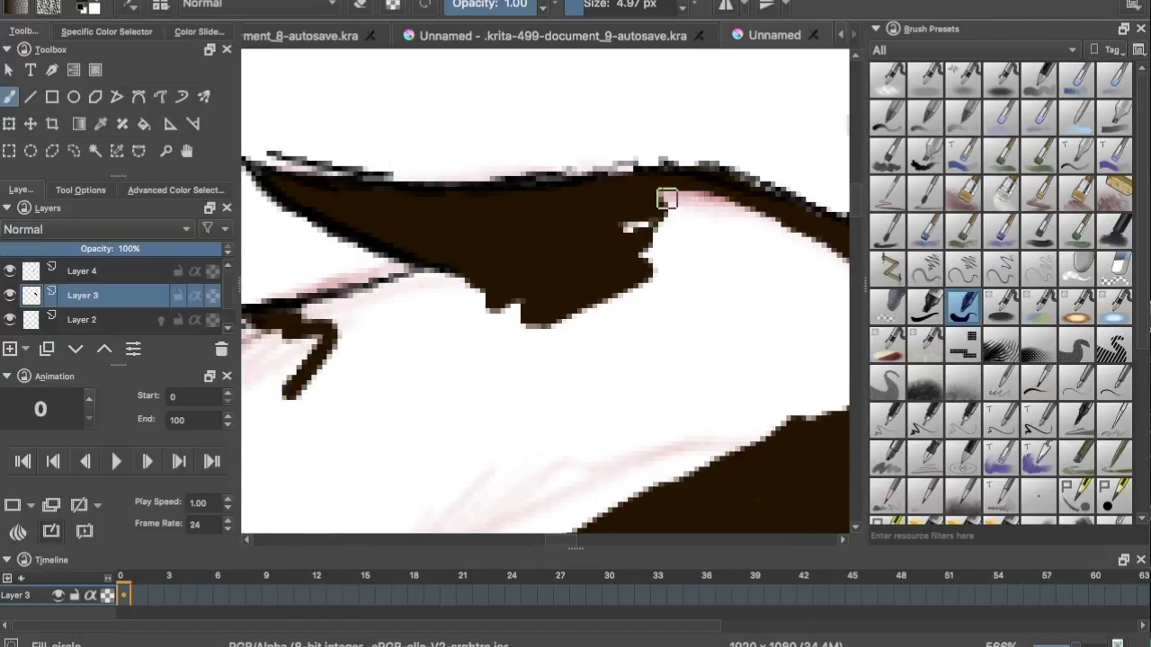
Paint dark brown along the upper-left hair outline and into the pointed tuft below it.
{"action": "left_click_drag", "start_coordinate": [857, 201], "coordinate": [858, 215]}
{"action": "left_click_drag", "start_coordinate": [573, 539], "coordinate": [561, 539]}
{"action": "mouse_move", "coordinate": [516, 132]}
{"action": "left_mouse_down"}
{"action": "mouse_move", "coordinate": [628, 91]}
{"action": "mouse_move", "coordinate": [463, 159]}
{"action": "mouse_move", "coordinate": [438, 182]}
{"action": "left_mouse_up"}
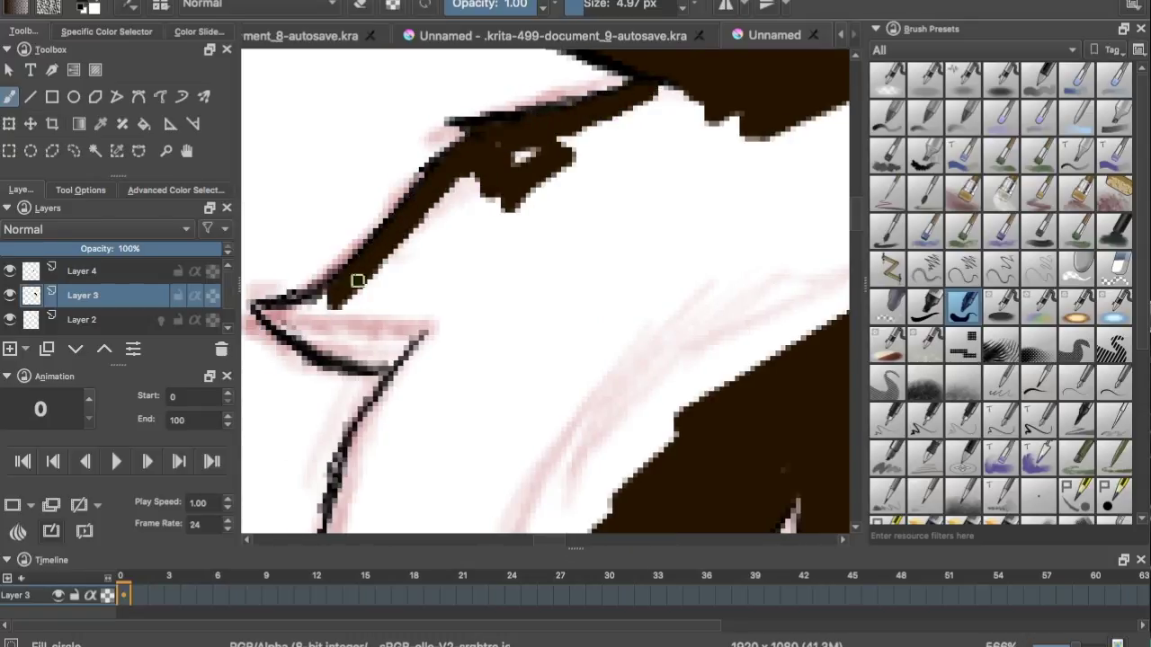
{"action": "left_click_drag", "start_coordinate": [388, 365], "coordinate": [517, 205]}
Fill the middle tufts on the left side of the hair and brush dark brown across towards the fringe.
{"action": "left_click_drag", "start_coordinate": [856, 227], "coordinate": [857, 245]}
{"action": "mouse_move", "coordinate": [405, 122]}
{"action": "left_mouse_down"}
{"action": "mouse_move", "coordinate": [288, 392]}
{"action": "mouse_move", "coordinate": [359, 347]}
{"action": "mouse_move", "coordinate": [370, 264]}
{"action": "left_mouse_up"}
{"action": "left_click_drag", "start_coordinate": [858, 241], "coordinate": [857, 249]}
{"action": "mouse_move", "coordinate": [369, 286]}
{"action": "left_mouse_down"}
{"action": "mouse_move", "coordinate": [475, 229]}
{"action": "mouse_move", "coordinate": [613, 252]}
{"action": "left_mouse_up"}
{"action": "left_click_drag", "start_coordinate": [857, 252], "coordinate": [857, 256]}
{"action": "scroll", "coordinate": [432, 236], "scroll_direction": "down", "scroll_amount": 2}
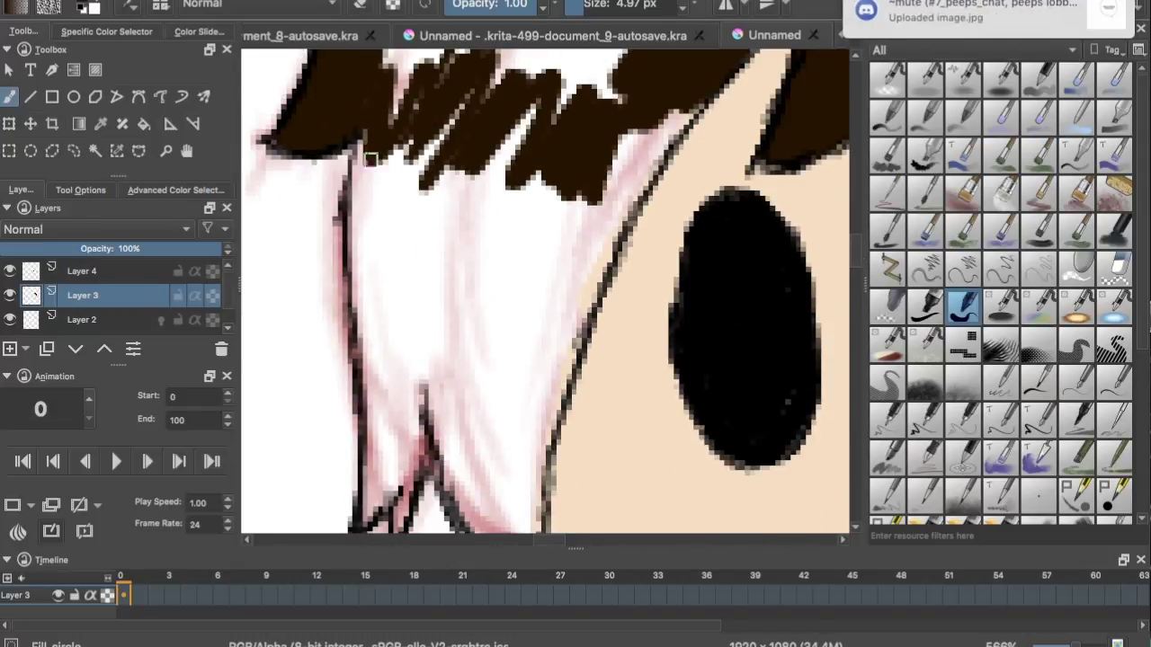
Paint the long lower-left hair locks dark brown, following the outer outline and the edge of the face.
{"action": "mouse_move", "coordinate": [364, 143]}
{"action": "left_mouse_down"}
{"action": "mouse_move", "coordinate": [365, 190]}
{"action": "mouse_move", "coordinate": [369, 358]}
{"action": "left_mouse_up"}
{"action": "left_click_drag", "start_coordinate": [409, 436], "coordinate": [461, 382]}
{"action": "mouse_move", "coordinate": [667, 124]}
{"action": "left_mouse_down"}
{"action": "mouse_move", "coordinate": [691, 98]}
{"action": "mouse_move", "coordinate": [545, 398]}
{"action": "left_mouse_up"}
{"action": "left_click_drag", "start_coordinate": [857, 261], "coordinate": [857, 277]}
{"action": "left_click_drag", "start_coordinate": [575, 117], "coordinate": [526, 312]}
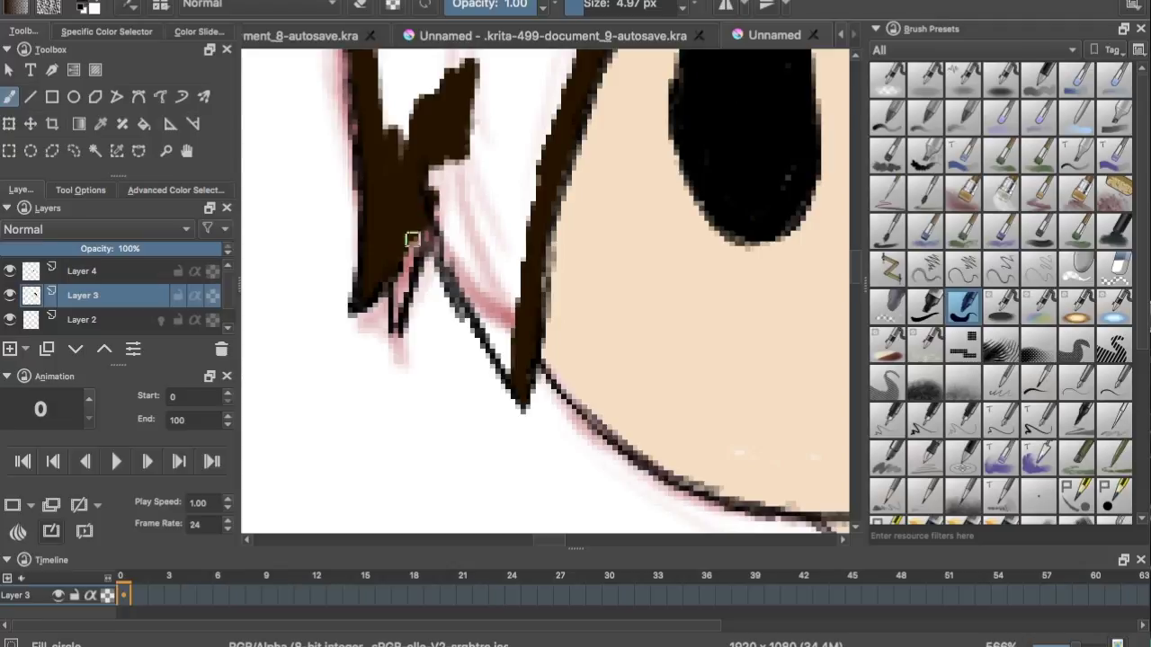
{"action": "mouse_move", "coordinate": [403, 287]}
{"action": "left_mouse_down"}
{"action": "mouse_move", "coordinate": [471, 282]}
{"action": "mouse_move", "coordinate": [506, 318]}
{"action": "mouse_move", "coordinate": [488, 120]}
{"action": "mouse_move", "coordinate": [395, 144]}
{"action": "left_mouse_up"}
Enlarge the brush to 14.50 px and fill the white gaps inside the left side and upper left of the hair.
{"action": "scroll", "coordinate": [600, 98], "scroll_direction": "up", "scroll_amount": 5}
{"action": "left_click", "coordinate": [616, 5]}
{"action": "mouse_move", "coordinate": [423, 179]}
{"action": "left_mouse_down"}
{"action": "mouse_move", "coordinate": [424, 124]}
{"action": "mouse_move", "coordinate": [591, 245]}
{"action": "mouse_move", "coordinate": [431, 280]}
{"action": "mouse_move", "coordinate": [409, 234]}
{"action": "left_mouse_up"}
{"action": "left_click_drag", "start_coordinate": [856, 252], "coordinate": [859, 235]}
{"action": "mouse_move", "coordinate": [669, 238]}
{"action": "left_mouse_down"}
{"action": "mouse_move", "coordinate": [438, 275]}
{"action": "mouse_move", "coordinate": [503, 112]}
{"action": "left_mouse_up"}
{"action": "left_click_drag", "start_coordinate": [856, 230], "coordinate": [855, 223]}
{"action": "left_click_drag", "start_coordinate": [750, 256], "coordinate": [530, 117]}
{"action": "left_click_drag", "start_coordinate": [856, 220], "coordinate": [856, 214]}
{"action": "mouse_move", "coordinate": [458, 193]}
{"action": "left_mouse_down"}
{"action": "mouse_move", "coordinate": [375, 307]}
{"action": "mouse_move", "coordinate": [422, 226]}
{"action": "left_mouse_up"}
{"action": "left_click_drag", "start_coordinate": [530, 157], "coordinate": [661, 122]}
{"action": "left_click_drag", "start_coordinate": [547, 541], "coordinate": [556, 543]}
{"action": "left_click_drag", "start_coordinate": [485, 144], "coordinate": [580, 309]}
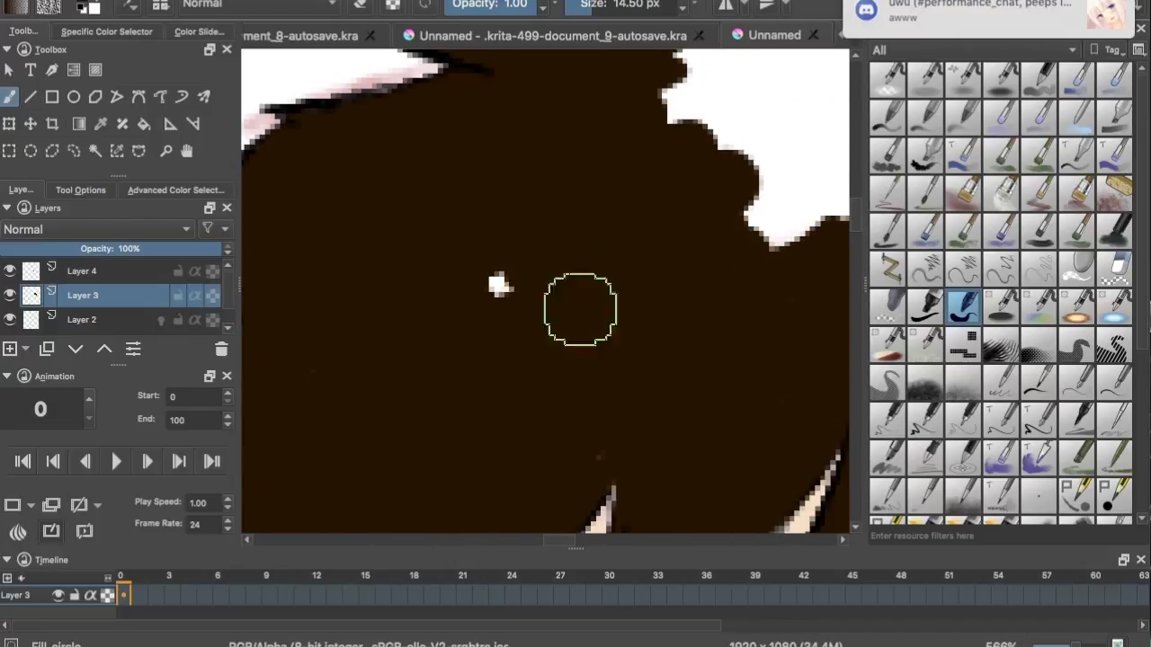
Cover the remaining white gaps in the crown and the tall spike with dark brown.
{"action": "left_click_drag", "start_coordinate": [559, 541], "coordinate": [576, 541]}
{"action": "left_click_drag", "start_coordinate": [503, 252], "coordinate": [812, 256]}
{"action": "scroll", "coordinate": [812, 257], "scroll_direction": "up", "scroll_amount": 2}
{"action": "mouse_move", "coordinate": [683, 296]}
{"action": "left_mouse_down"}
{"action": "mouse_move", "coordinate": [354, 170]}
{"action": "mouse_move", "coordinate": [422, 388]}
{"action": "left_mouse_up"}
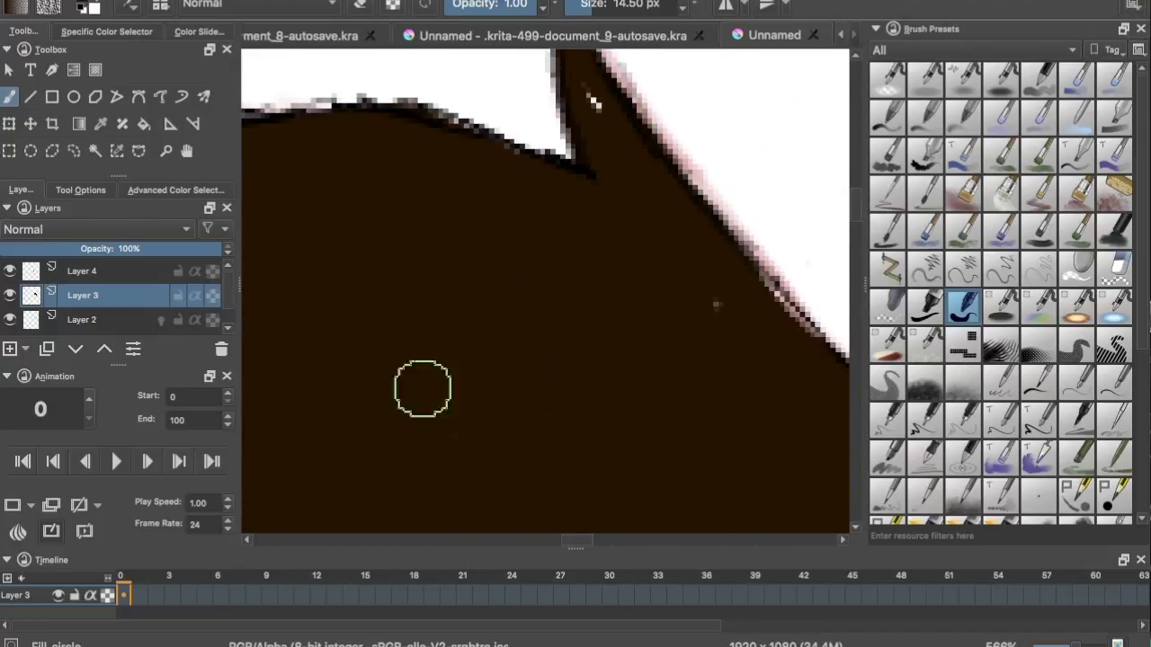
{"action": "left_click_drag", "start_coordinate": [599, 108], "coordinate": [586, 88]}
{"action": "left_click_drag", "start_coordinate": [856, 206], "coordinate": [856, 216]}
{"action": "left_click_drag", "start_coordinate": [584, 541], "coordinate": [600, 541]}
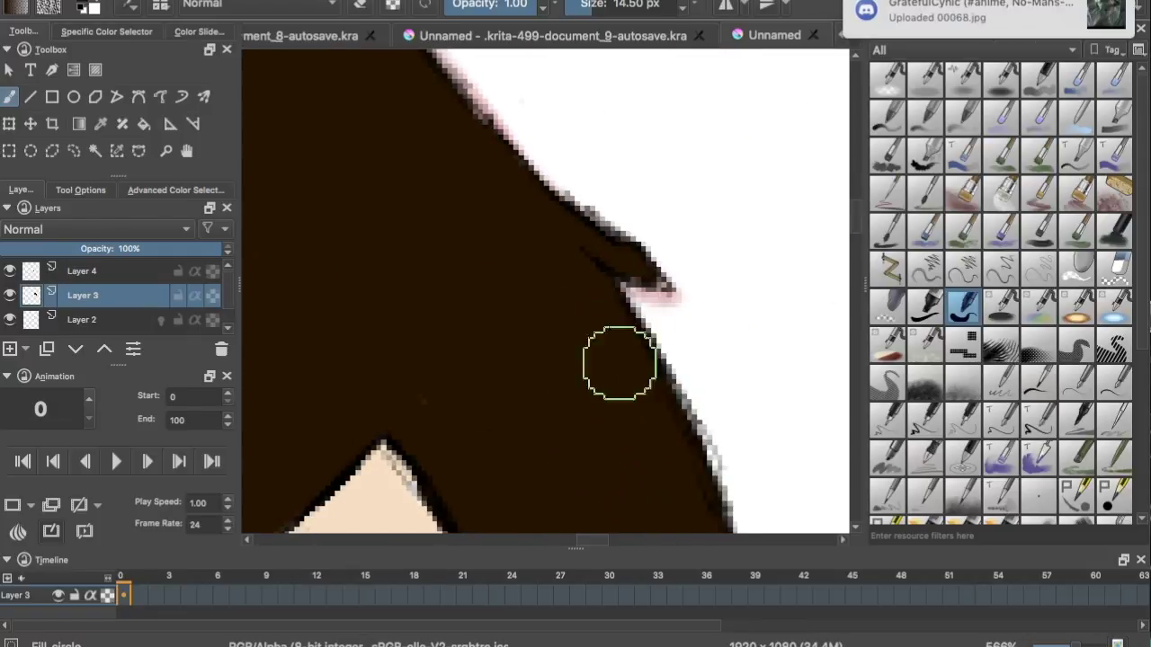
{"action": "left_click_drag", "start_coordinate": [857, 222], "coordinate": [857, 244]}
Choose a greyish beige and shade the skin along the right-hand hair edge with a 2.64 px brush.
{"action": "left_click", "coordinate": [175, 189]}
{"action": "left_click", "coordinate": [227, 255]}
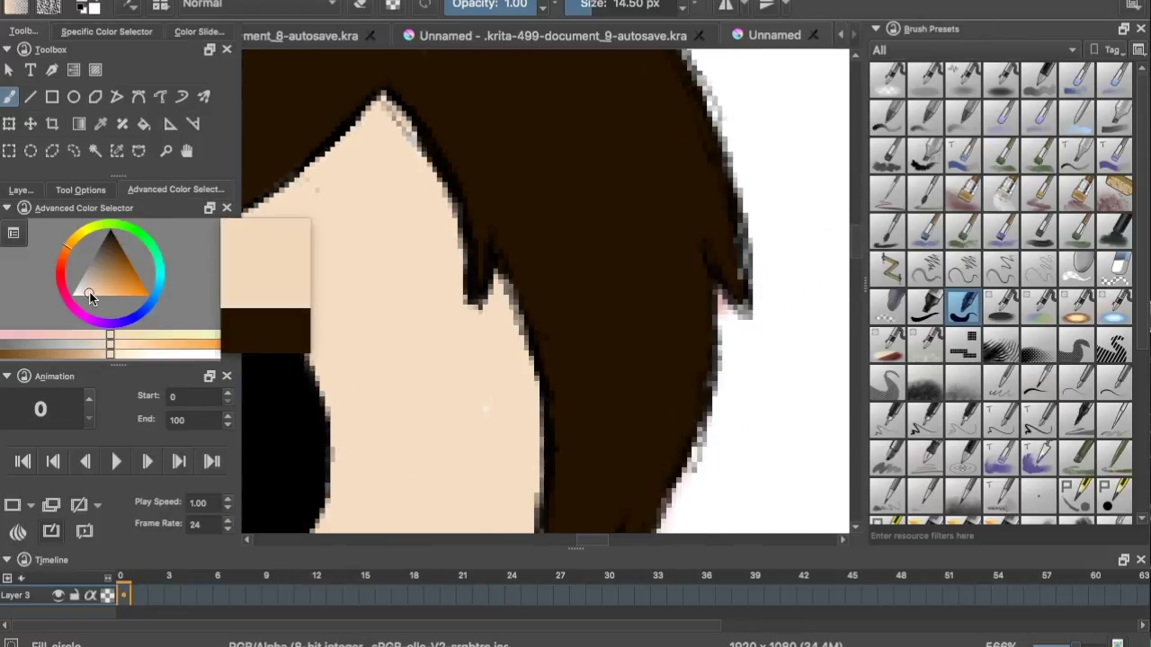
{"action": "left_click_drag", "start_coordinate": [87, 293], "coordinate": [89, 278]}
{"action": "left_click_drag", "start_coordinate": [424, 126], "coordinate": [352, 174]}
{"action": "mouse_move", "coordinate": [302, 212]}
{"action": "left_mouse_down"}
{"action": "mouse_move", "coordinate": [372, 152]}
{"action": "mouse_move", "coordinate": [415, 184]}
{"action": "mouse_move", "coordinate": [458, 286]}
{"action": "mouse_move", "coordinate": [541, 418]}
{"action": "mouse_move", "coordinate": [541, 444]}
{"action": "left_mouse_up"}
{"action": "left_click_drag", "start_coordinate": [856, 241], "coordinate": [856, 257]}
{"action": "left_click_drag", "start_coordinate": [540, 260], "coordinate": [533, 318]}
Paint a greyish beige shadow on the forehead beneath the right section of the fringe.
{"action": "left_click_drag", "start_coordinate": [605, 540], "coordinate": [597, 539]}
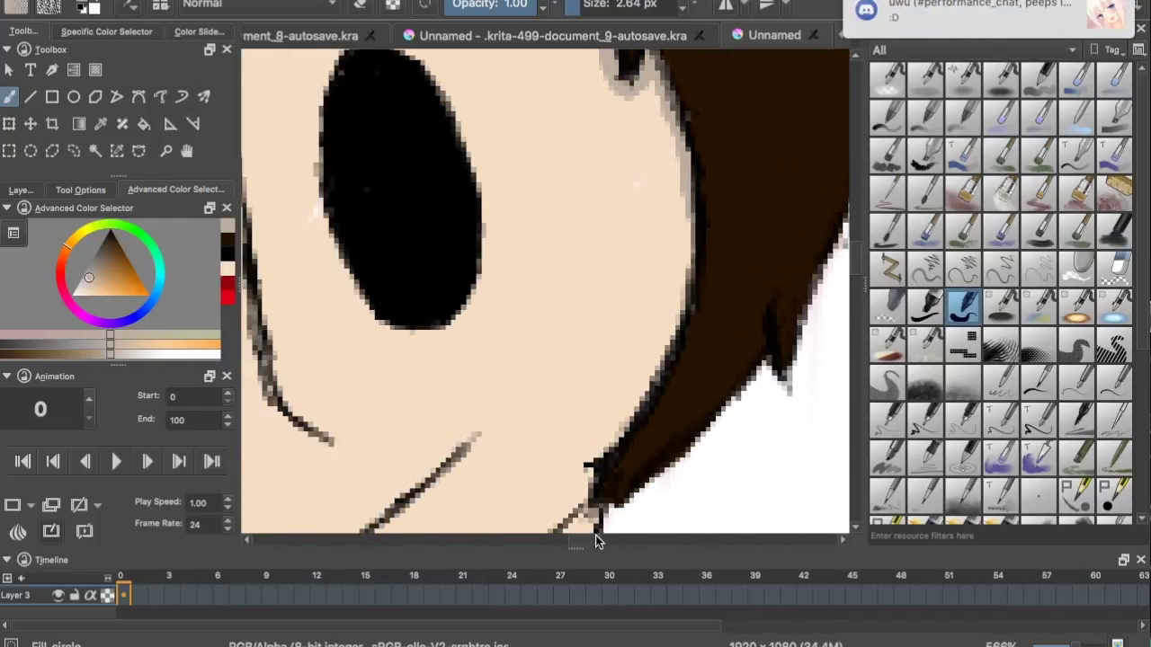
{"action": "left_click_drag", "start_coordinate": [856, 254], "coordinate": [856, 242]}
{"action": "scroll", "coordinate": [845, 240], "scroll_direction": "up", "scroll_amount": 3}
{"action": "left_click_drag", "start_coordinate": [573, 200], "coordinate": [390, 288]}
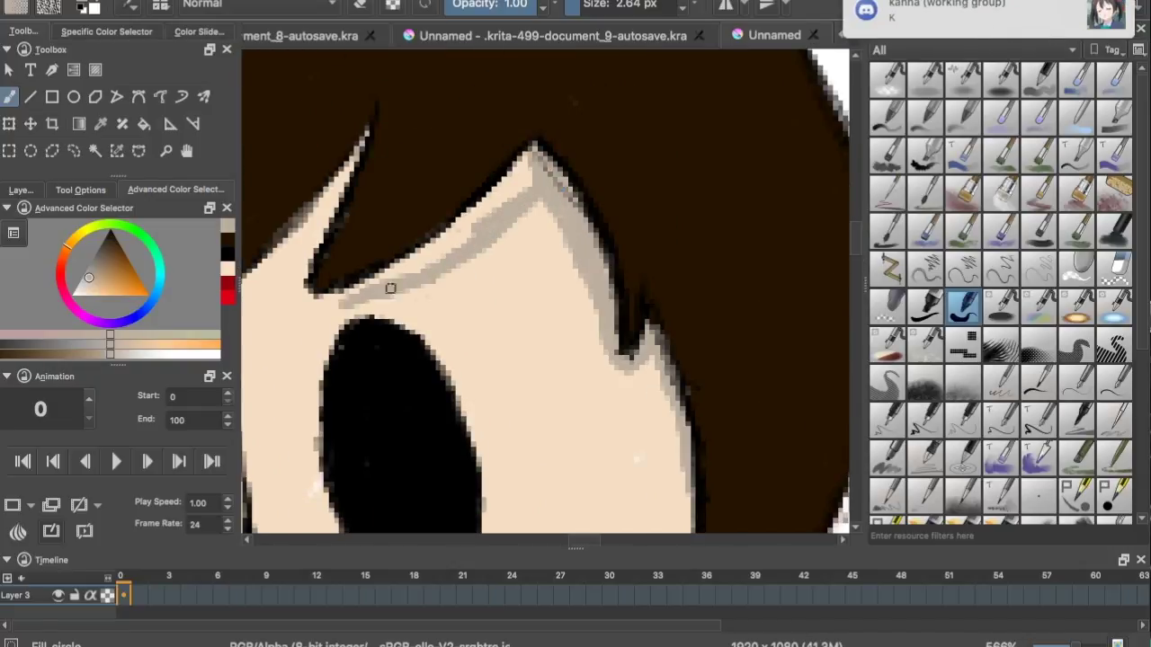
{"action": "left_click_drag", "start_coordinate": [442, 242], "coordinate": [531, 156]}
Shade the forehead under the middle fringe locks and around their pointed tips in greyish beige.
{"action": "left_click_drag", "start_coordinate": [581, 542], "coordinate": [568, 541]}
{"action": "mouse_move", "coordinate": [619, 132]}
{"action": "left_mouse_down"}
{"action": "mouse_move", "coordinate": [600, 190]}
{"action": "mouse_move", "coordinate": [429, 335]}
{"action": "left_mouse_up"}
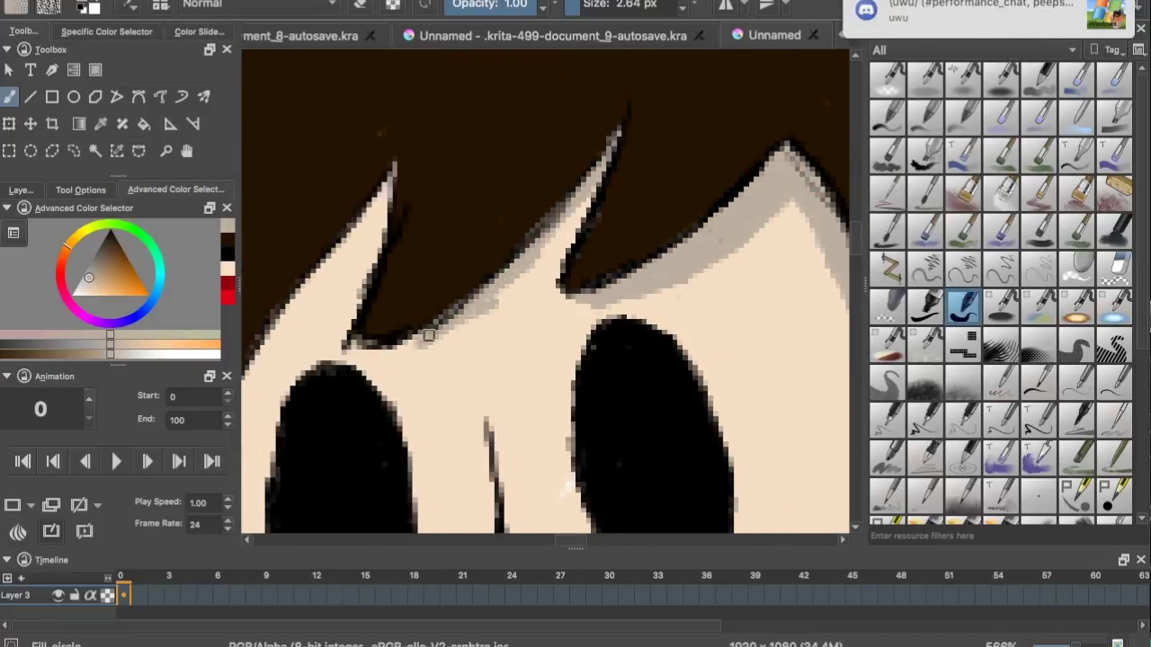
{"action": "left_click_drag", "start_coordinate": [561, 255], "coordinate": [582, 298]}
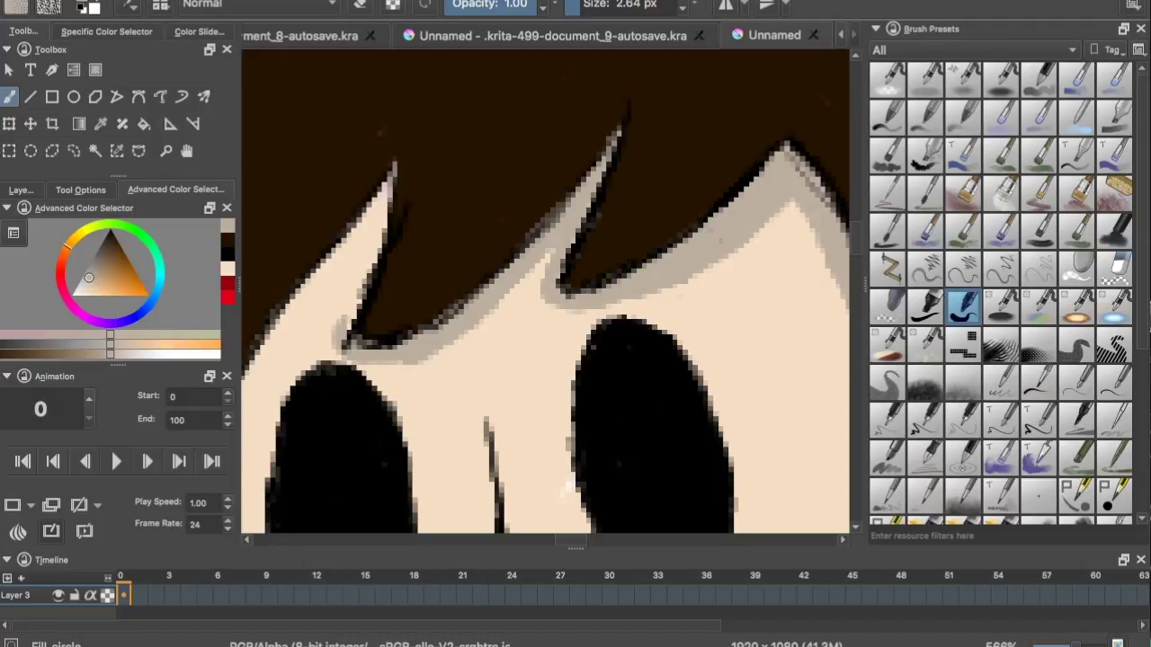
{"action": "left_click_drag", "start_coordinate": [388, 169], "coordinate": [351, 313]}
Shade the skin along the left-hand hair edge from the fringe gap down to the cheek.
{"action": "left_click_drag", "start_coordinate": [565, 540], "coordinate": [552, 540]}
{"action": "left_click_drag", "start_coordinate": [626, 192], "coordinate": [531, 327]}
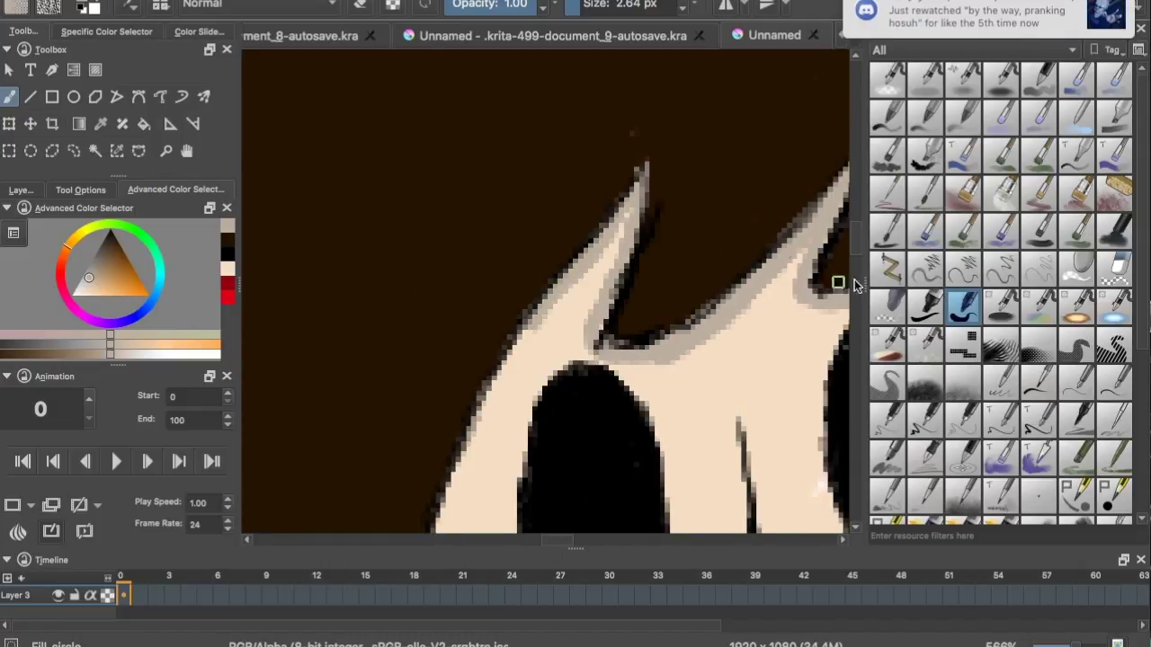
{"action": "scroll", "coordinate": [870, 244], "scroll_direction": "down", "scroll_amount": 5}
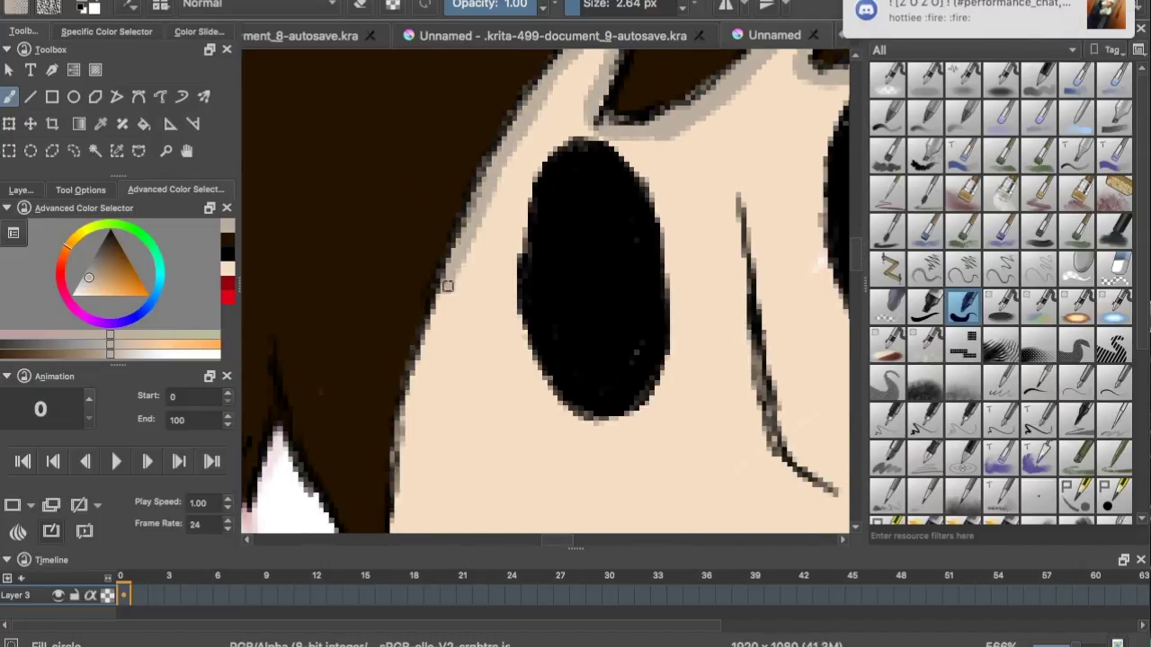
{"action": "scroll", "coordinate": [857, 279], "scroll_direction": "down", "scroll_amount": 3}
{"action": "left_click_drag", "start_coordinate": [857, 278], "coordinate": [857, 281]}
{"action": "left_click_drag", "start_coordinate": [435, 192], "coordinate": [425, 222]}
{"action": "left_click", "coordinate": [387, 332], "text": "ctrl"}
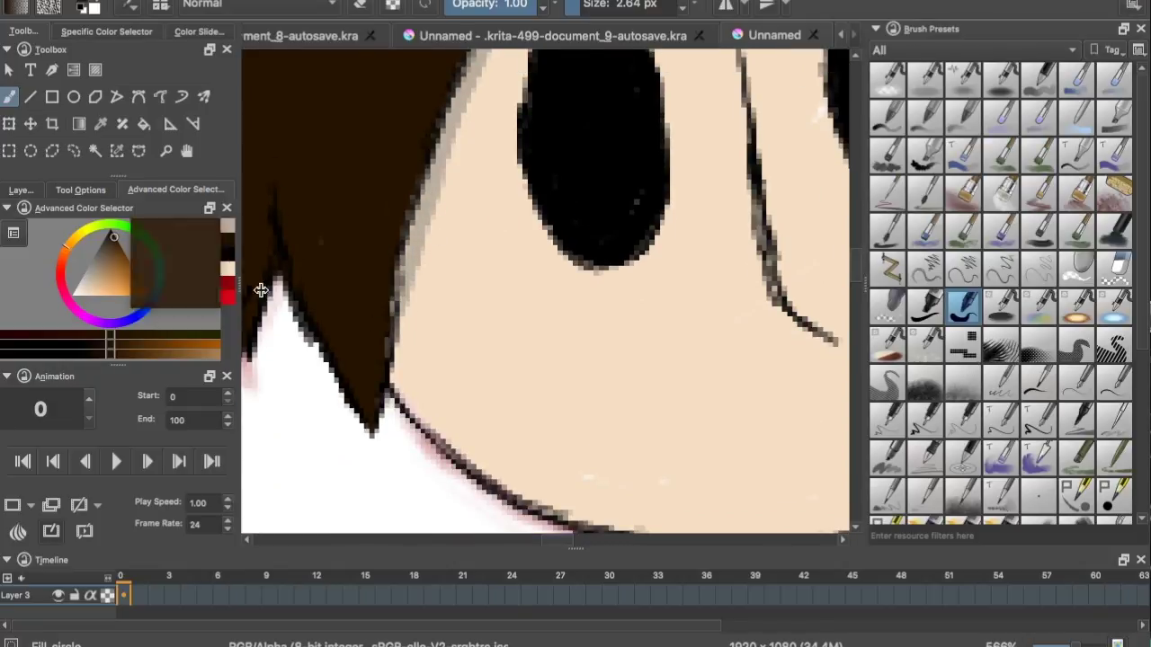
{"action": "scroll", "coordinate": [794, 159], "scroll_direction": "up", "scroll_amount": 10}
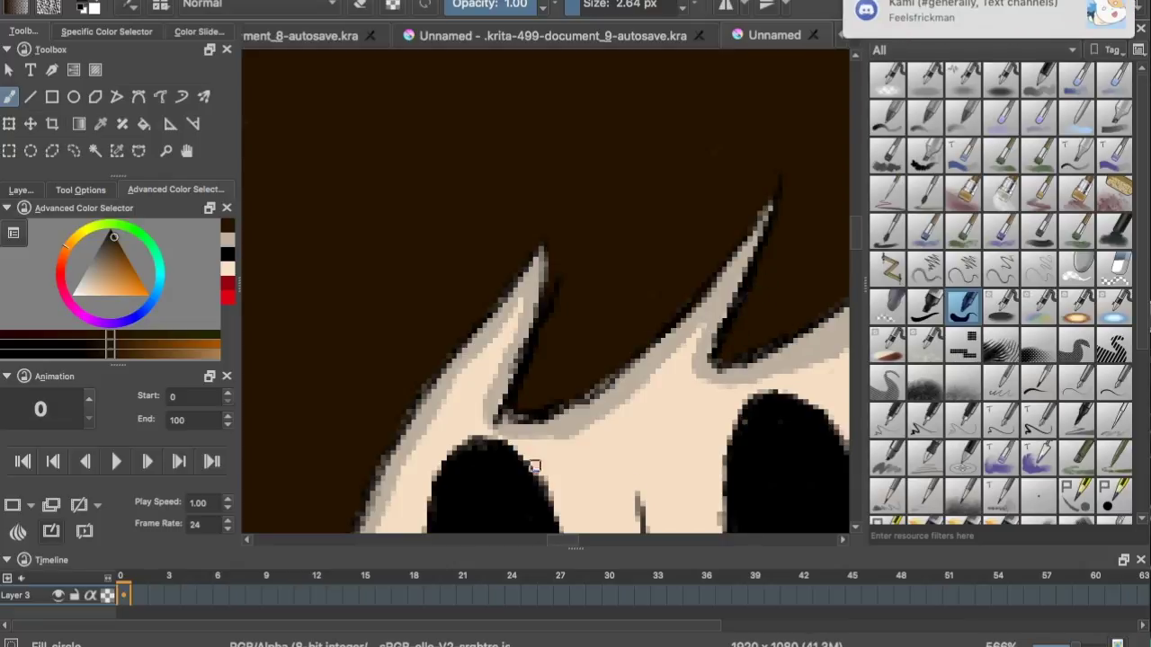
{"action": "scroll", "coordinate": [553, 514], "scroll_direction": "right", "scroll_amount": 5}
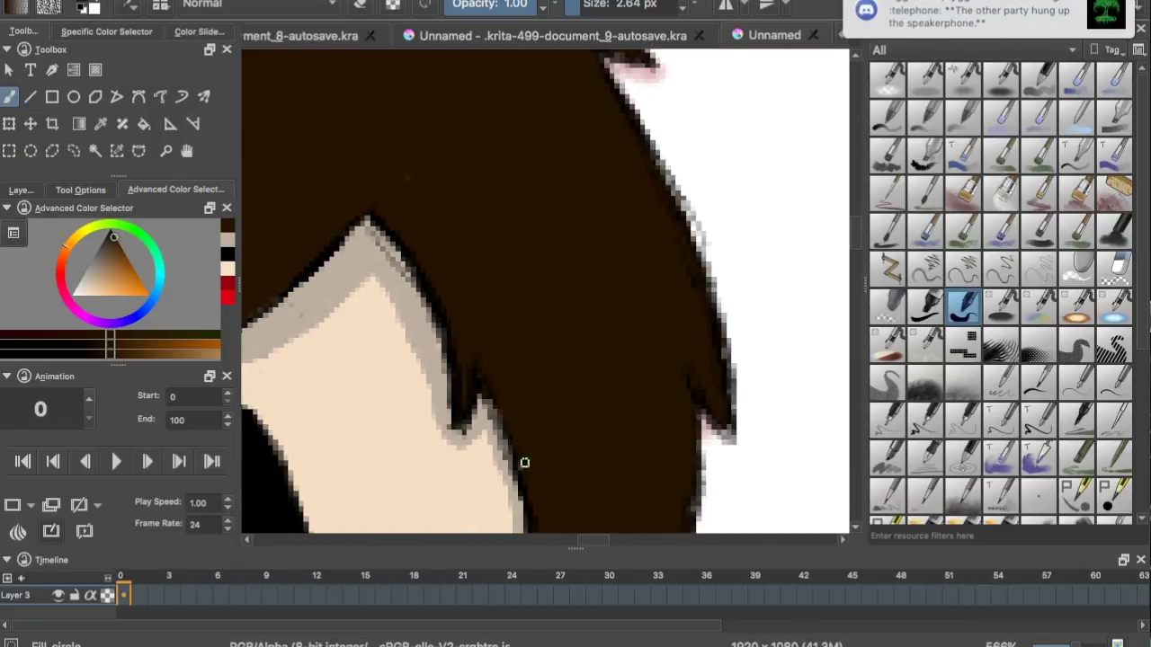
Paint a curved greyish beige shadow across the neck directly below the jawline.
{"action": "left_click_drag", "start_coordinate": [589, 540], "coordinate": [562, 541]}
{"action": "left_click_drag", "start_coordinate": [855, 245], "coordinate": [855, 300]}
{"action": "left_click_drag", "start_coordinate": [563, 540], "coordinate": [578, 540]}
{"action": "left_click", "coordinate": [228, 240]}
{"action": "mouse_move", "coordinate": [693, 102]}
{"action": "left_mouse_down"}
{"action": "mouse_move", "coordinate": [520, 281]}
{"action": "mouse_move", "coordinate": [396, 293]}
{"action": "left_mouse_up"}
{"action": "mouse_move", "coordinate": [466, 230]}
{"action": "left_mouse_down"}
{"action": "mouse_move", "coordinate": [398, 282]}
{"action": "mouse_move", "coordinate": [530, 242]}
{"action": "left_mouse_up"}
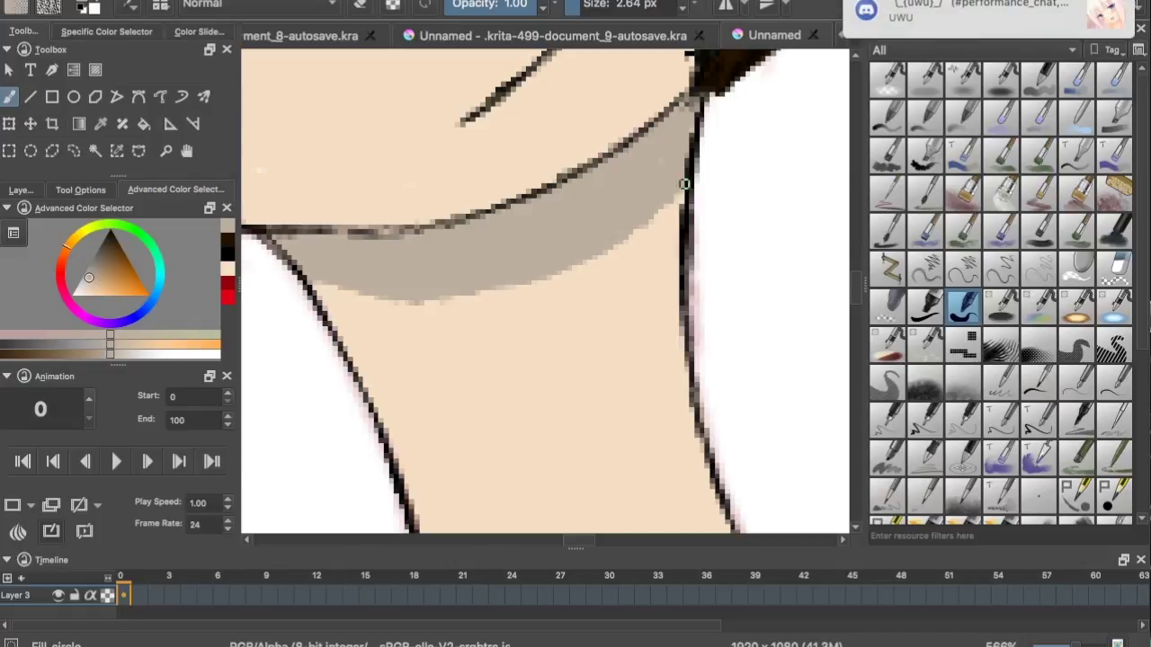
Choose a dark teal-blue as the painting colour for the shirt below the neck.
{"action": "key", "text": "ctrl+minus"}
{"action": "key", "text": "ctrl+minus"}
{"action": "key", "text": "ctrl+minus"}
{"action": "key", "text": "ctrl+plus"}
{"action": "key", "text": "ctrl+plus"}
{"action": "left_click_drag", "start_coordinate": [851, 305], "coordinate": [851, 335]}
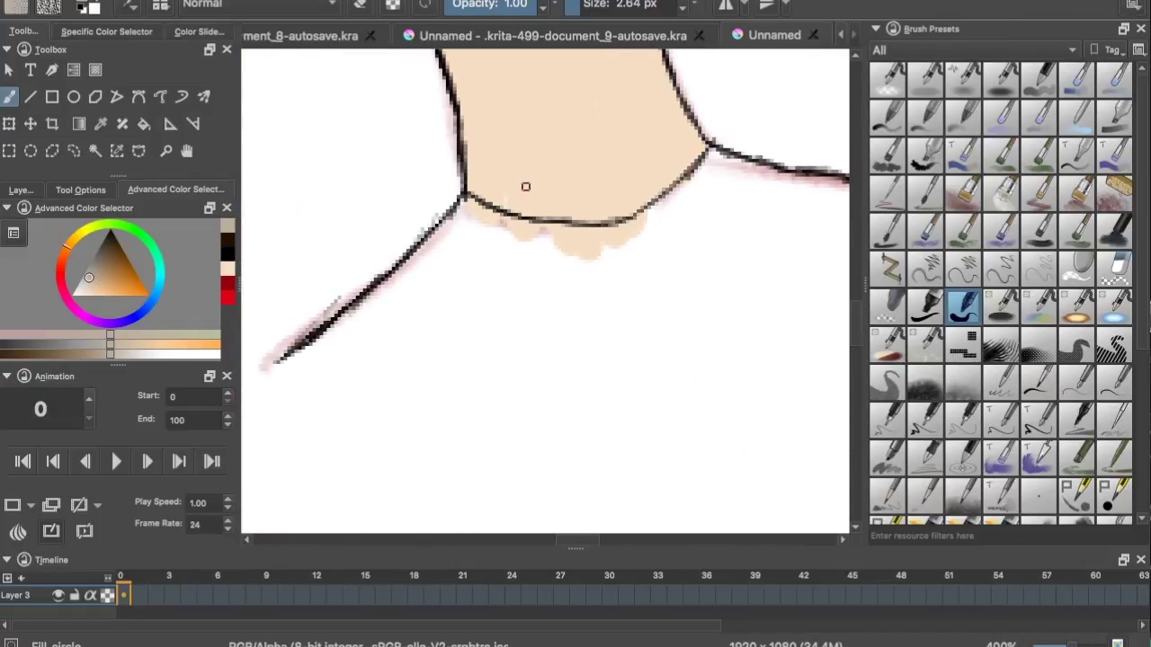
{"action": "left_click", "coordinate": [159, 277]}
{"action": "left_click", "coordinate": [144, 286]}
{"action": "left_click_drag", "start_coordinate": [149, 287], "coordinate": [129, 261]}
{"action": "left_click", "coordinate": [160, 285]}
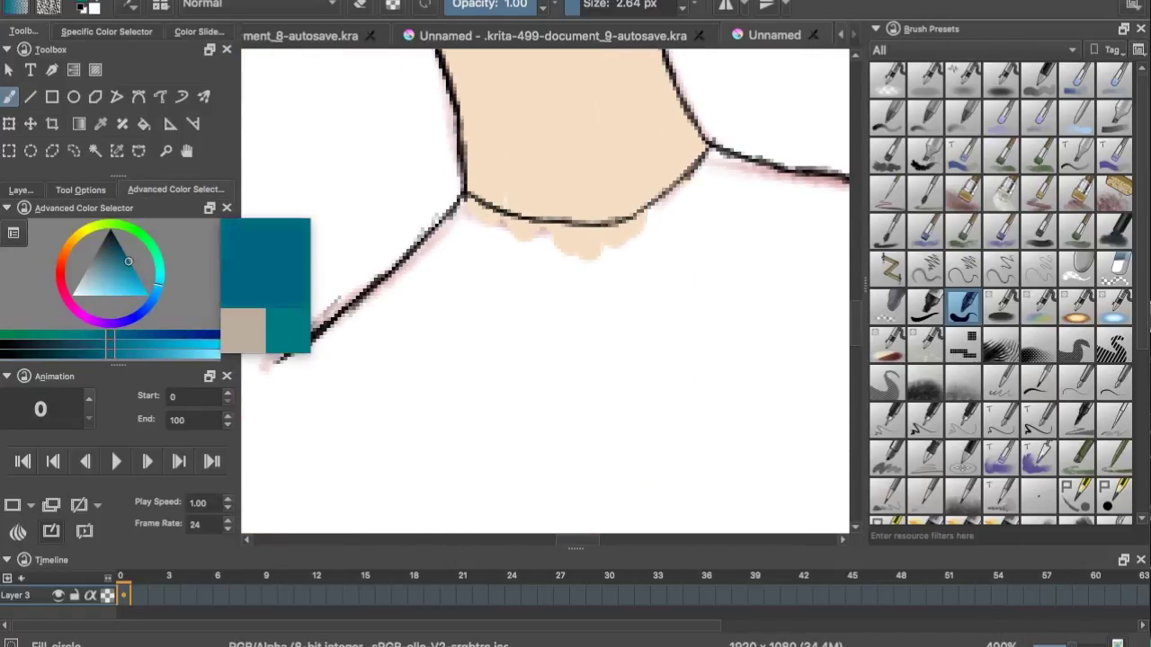
Paint teal-blue strokes along the left shoulder line and sketch the curved lower edge of the shirt.
{"action": "left_click_drag", "start_coordinate": [420, 266], "coordinate": [394, 274]}
{"action": "left_click_drag", "start_coordinate": [289, 367], "coordinate": [464, 383]}
{"action": "left_click_drag", "start_coordinate": [575, 543], "coordinate": [592, 544]}
{"action": "left_click_drag", "start_coordinate": [678, 192], "coordinate": [582, 355]}
{"action": "left_click_drag", "start_coordinate": [590, 543], "coordinate": [583, 543]}
{"action": "mouse_move", "coordinate": [691, 355]}
{"action": "left_mouse_down"}
{"action": "mouse_move", "coordinate": [626, 408]}
{"action": "mouse_move", "coordinate": [492, 424]}
{"action": "left_mouse_up"}
{"action": "left_click_drag", "start_coordinate": [599, 543], "coordinate": [594, 545]}
{"action": "scroll", "coordinate": [595, 547], "scroll_direction": "left", "scroll_amount": 2}
{"action": "left_click_drag", "start_coordinate": [262, 361], "coordinate": [426, 414]}
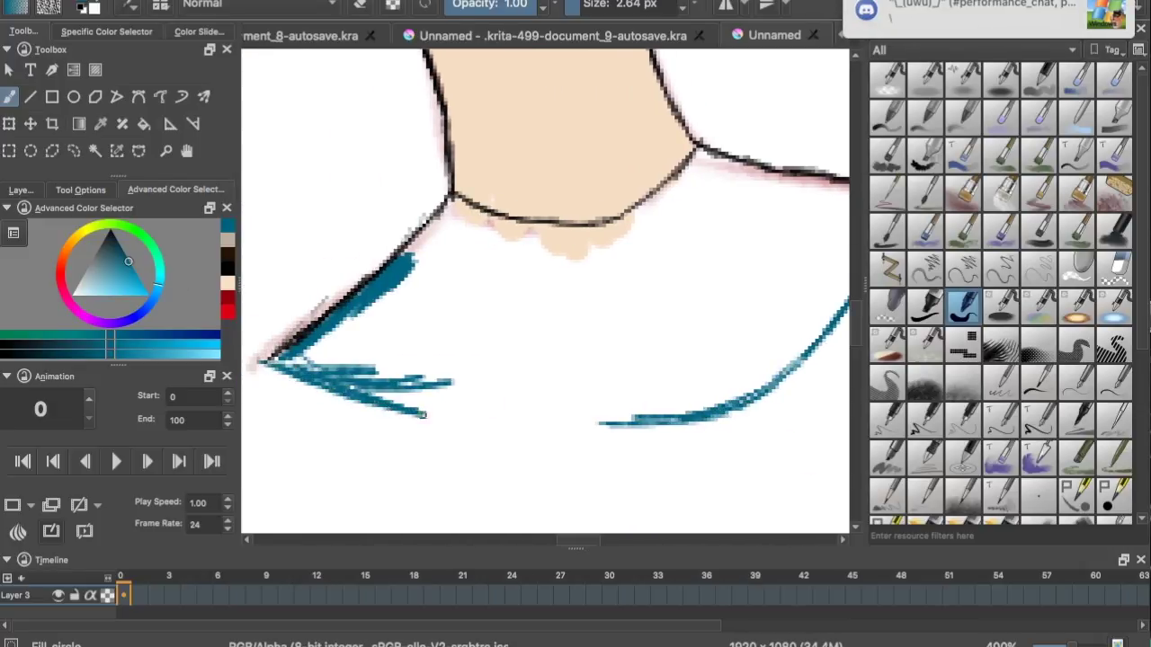
Enlarge the brush to 6.53 px and fill the shirt with solid teal-blue up to the neckline and shoulder lines.
{"action": "left_click", "coordinate": [595, 5]}
{"action": "mouse_move", "coordinate": [488, 263]}
{"action": "left_mouse_down"}
{"action": "mouse_move", "coordinate": [514, 377]}
{"action": "mouse_move", "coordinate": [295, 365]}
{"action": "mouse_move", "coordinate": [386, 307]}
{"action": "mouse_move", "coordinate": [642, 354]}
{"action": "mouse_move", "coordinate": [575, 401]}
{"action": "mouse_move", "coordinate": [596, 411]}
{"action": "mouse_move", "coordinate": [513, 413]}
{"action": "mouse_move", "coordinate": [565, 349]}
{"action": "mouse_move", "coordinate": [620, 315]}
{"action": "left_mouse_up"}
{"action": "mouse_move", "coordinate": [582, 497]}
{"action": "left_mouse_down"}
{"action": "mouse_move", "coordinate": [573, 521]}
{"action": "mouse_move", "coordinate": [599, 543]}
{"action": "left_mouse_up"}
{"action": "mouse_move", "coordinate": [611, 195]}
{"action": "left_mouse_down"}
{"action": "mouse_move", "coordinate": [556, 291]}
{"action": "mouse_move", "coordinate": [480, 365]}
{"action": "mouse_move", "coordinate": [426, 308]}
{"action": "mouse_move", "coordinate": [387, 234]}
{"action": "mouse_move", "coordinate": [426, 157]}
{"action": "mouse_move", "coordinate": [398, 236]}
{"action": "mouse_move", "coordinate": [535, 188]}
{"action": "mouse_move", "coordinate": [557, 257]}
{"action": "mouse_move", "coordinate": [567, 221]}
{"action": "left_mouse_up"}
{"action": "left_click_drag", "start_coordinate": [584, 540], "coordinate": [564, 540]}
{"action": "mouse_move", "coordinate": [532, 274]}
{"action": "left_mouse_down"}
{"action": "mouse_move", "coordinate": [610, 238]}
{"action": "mouse_move", "coordinate": [508, 245]}
{"action": "mouse_move", "coordinate": [440, 220]}
{"action": "mouse_move", "coordinate": [463, 209]}
{"action": "mouse_move", "coordinate": [537, 228]}
{"action": "mouse_move", "coordinate": [459, 219]}
{"action": "left_mouse_up"}
{"action": "left_click_drag", "start_coordinate": [856, 319], "coordinate": [856, 268]}
{"action": "key", "text": "minus"}
{"action": "key", "text": "minus"}
{"action": "key", "text": "minus"}
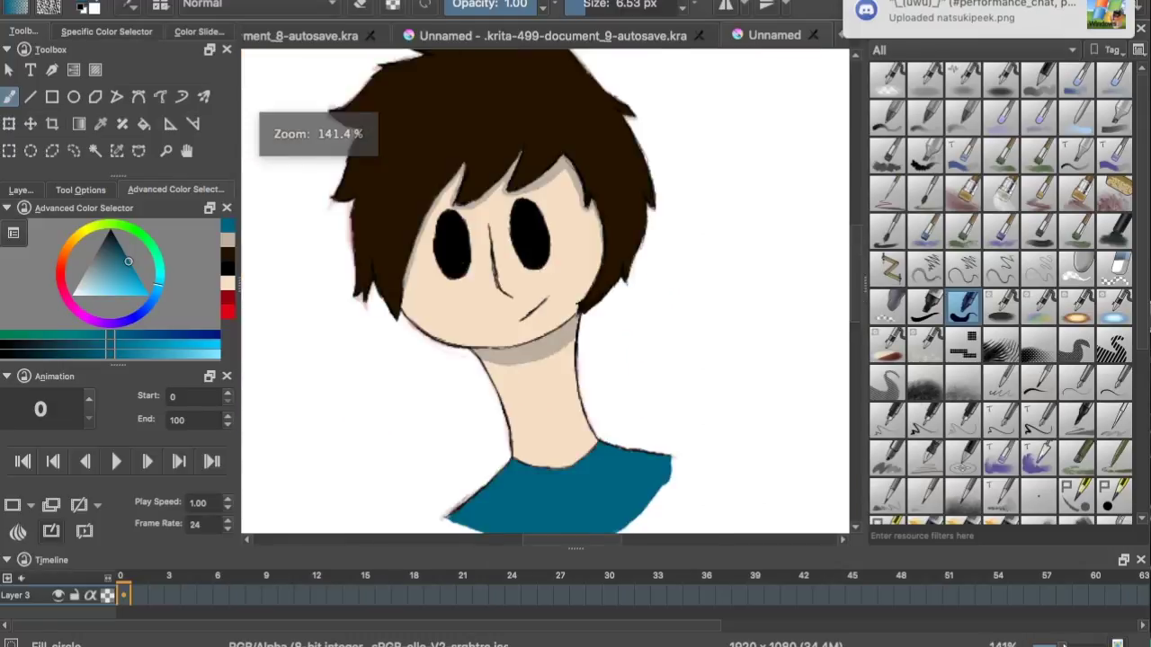